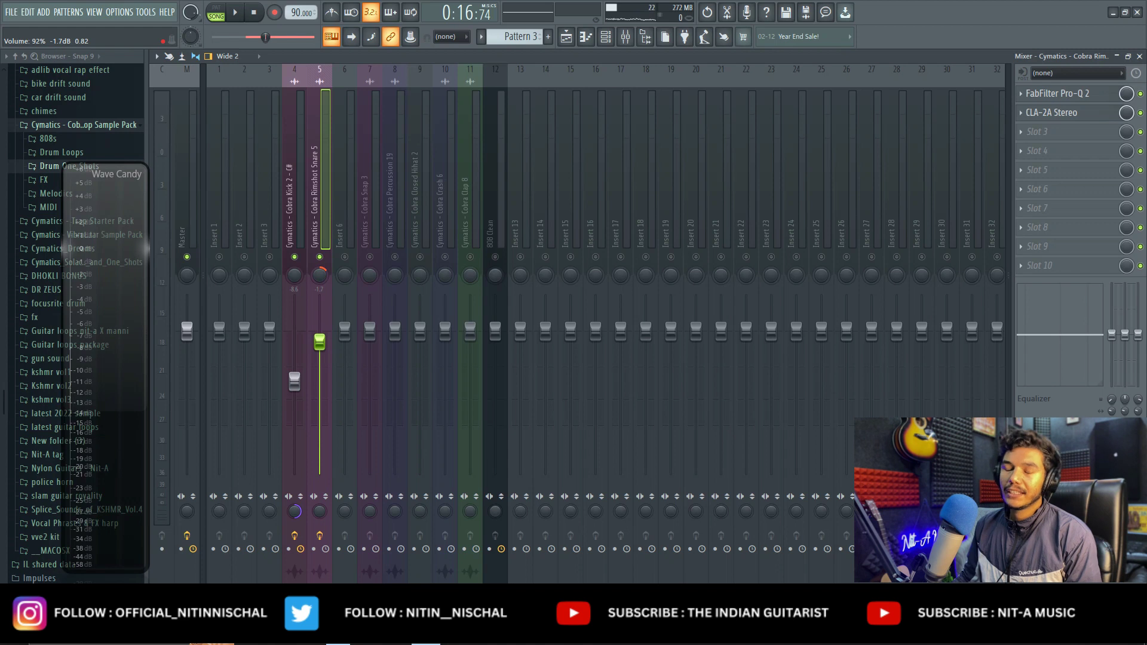
Step: Lower the Cobra Rimshot Snare 5 mixer fader well below unity while checking its balance against the kick in playback
{"action": "left_click_drag", "start_coordinate": [319, 344], "coordinate": [322, 403]}
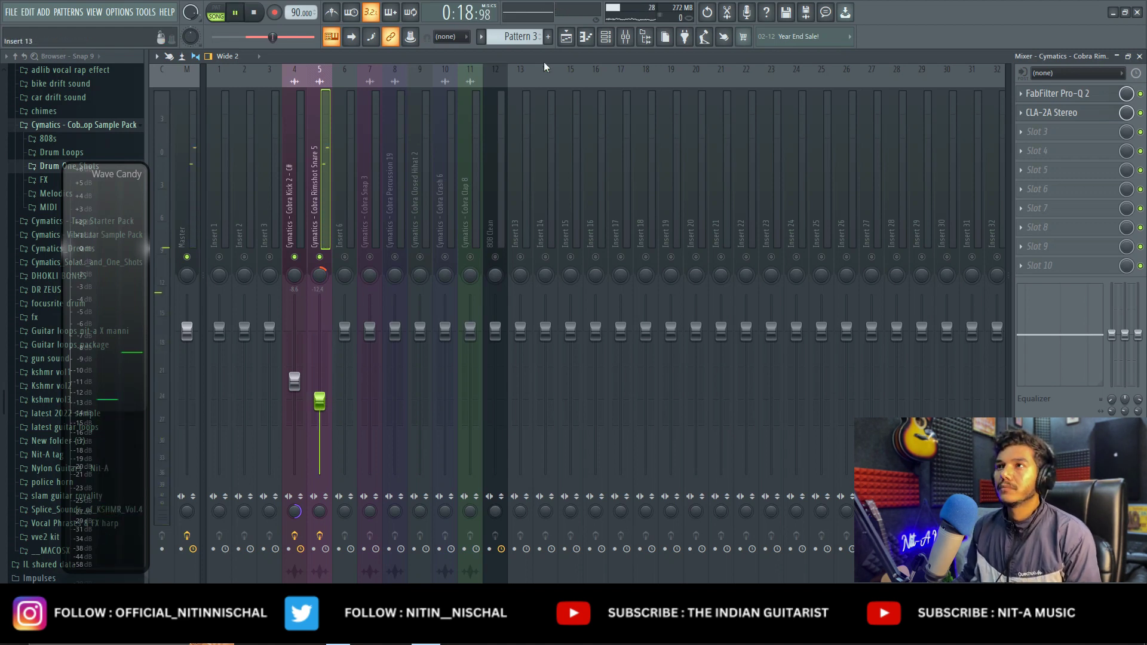
{"action": "key", "text": "F5"}
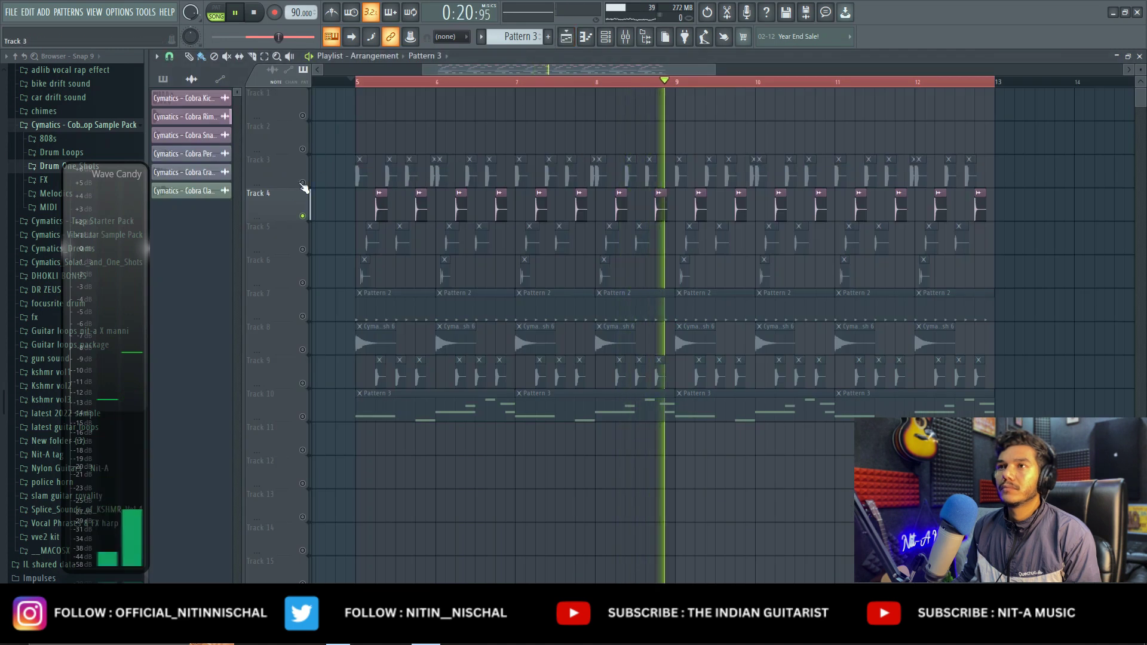
{"action": "key", "text": "F9"}
{"action": "scroll", "coordinate": [322, 407], "scroll_direction": "down", "scroll_amount": 1}
{"action": "scroll", "coordinate": [322, 407], "scroll_direction": "down", "scroll_amount": 1}
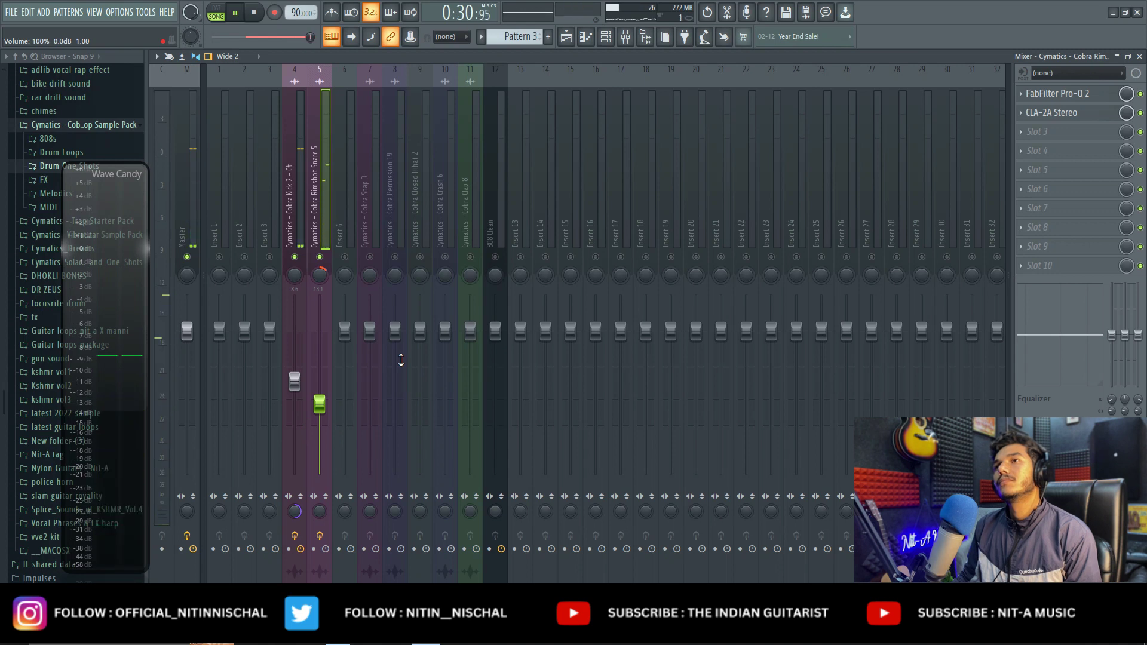
{"action": "key", "text": "space"}
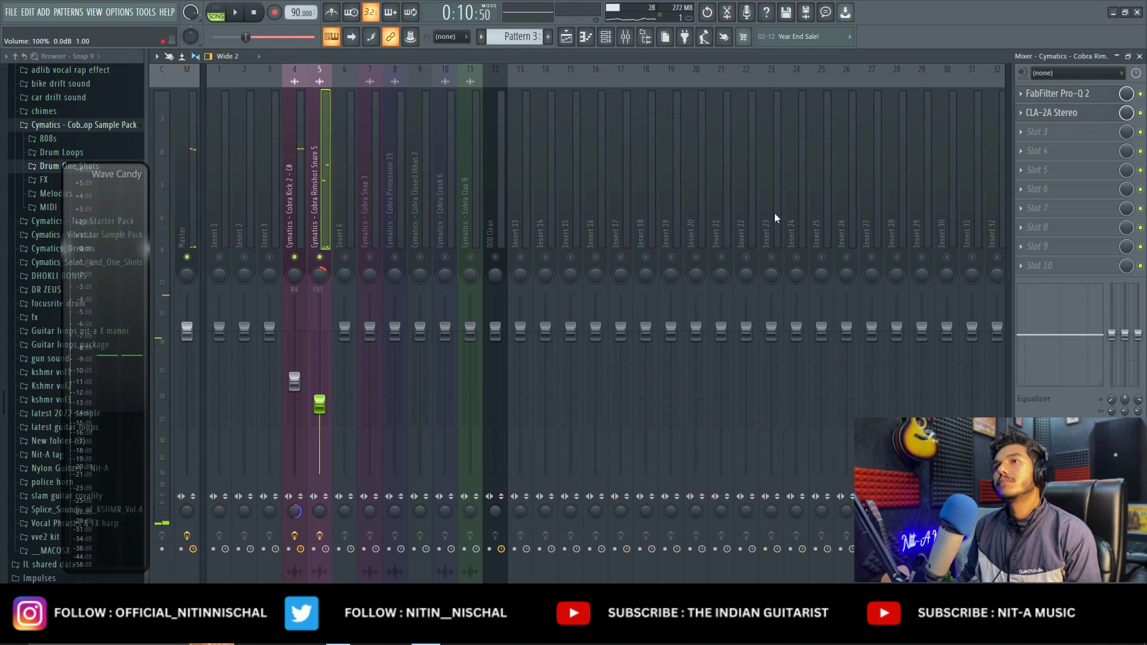
Step: Load the SSLEQ Stereo equalizer into effect slot 3 of the Cobra Rimshot Snare 5 mixer track
{"action": "left_click", "coordinate": [1081, 131]}
{"action": "left_click", "coordinate": [364, 233]}
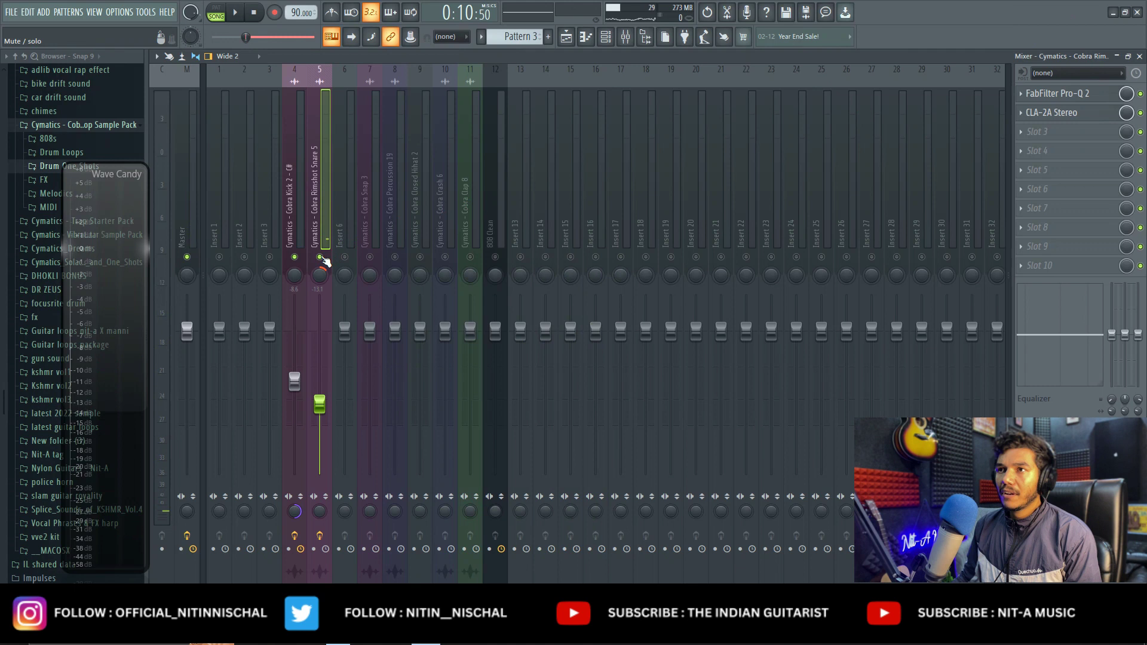
{"action": "left_click", "coordinate": [1069, 133]}
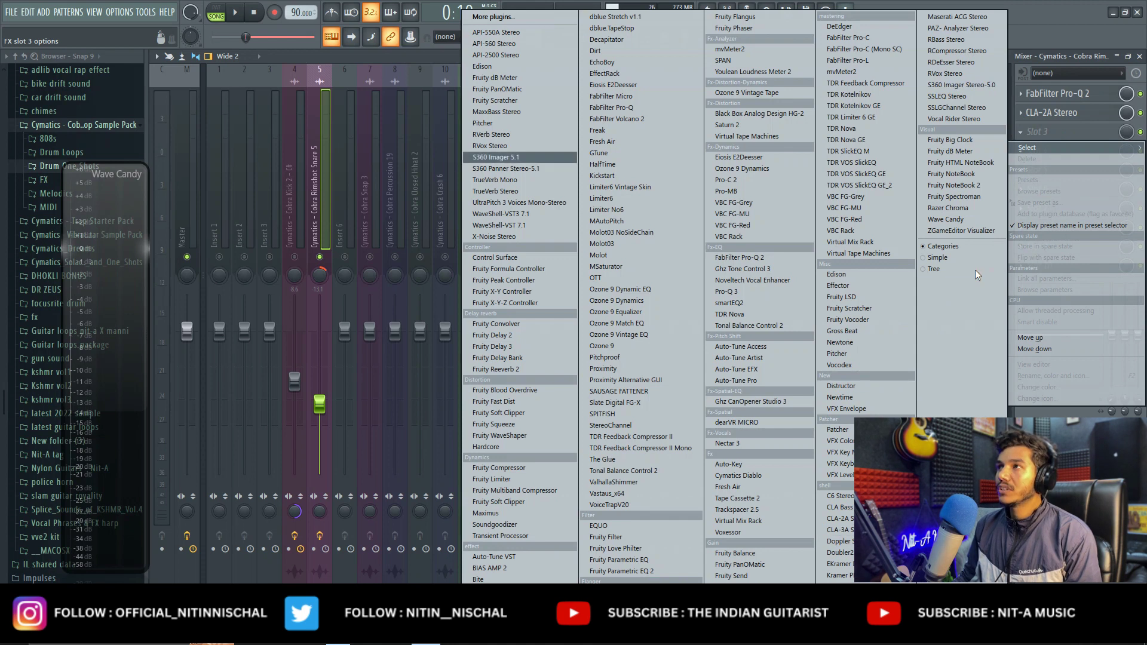
{"action": "left_click", "coordinate": [949, 97]}
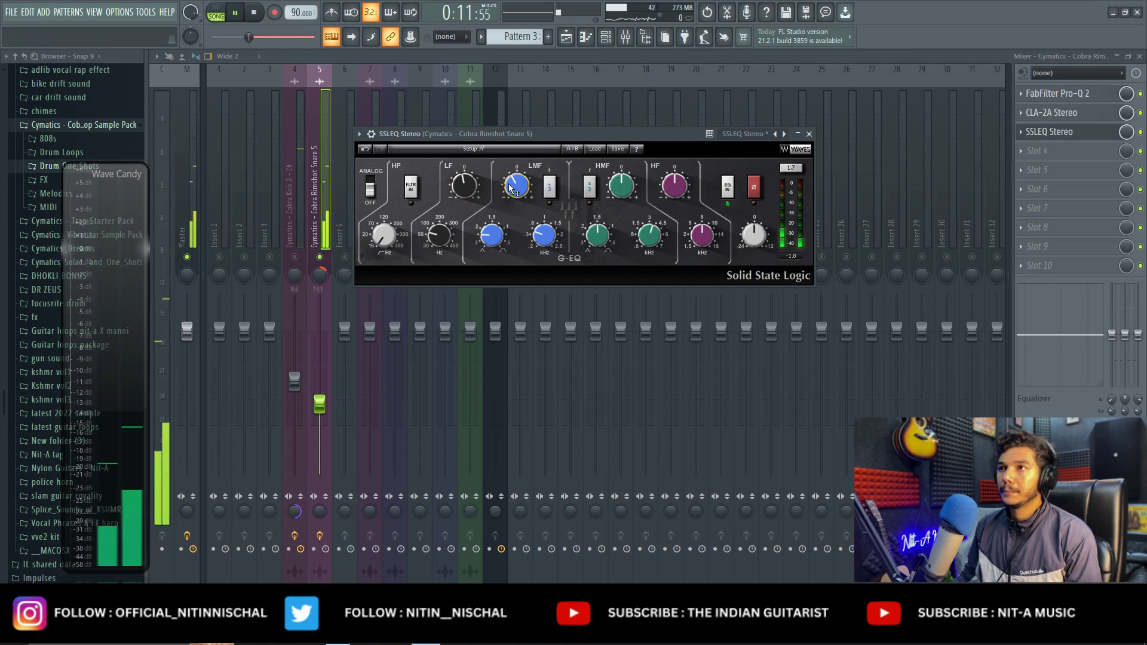
Step: Raise the upper-mid and high-frequency gain slightly in the rimshot snare's SSLEQ during playback, and close the plugin
{"action": "left_click_drag", "start_coordinate": [635, 192], "coordinate": [674, 203]}
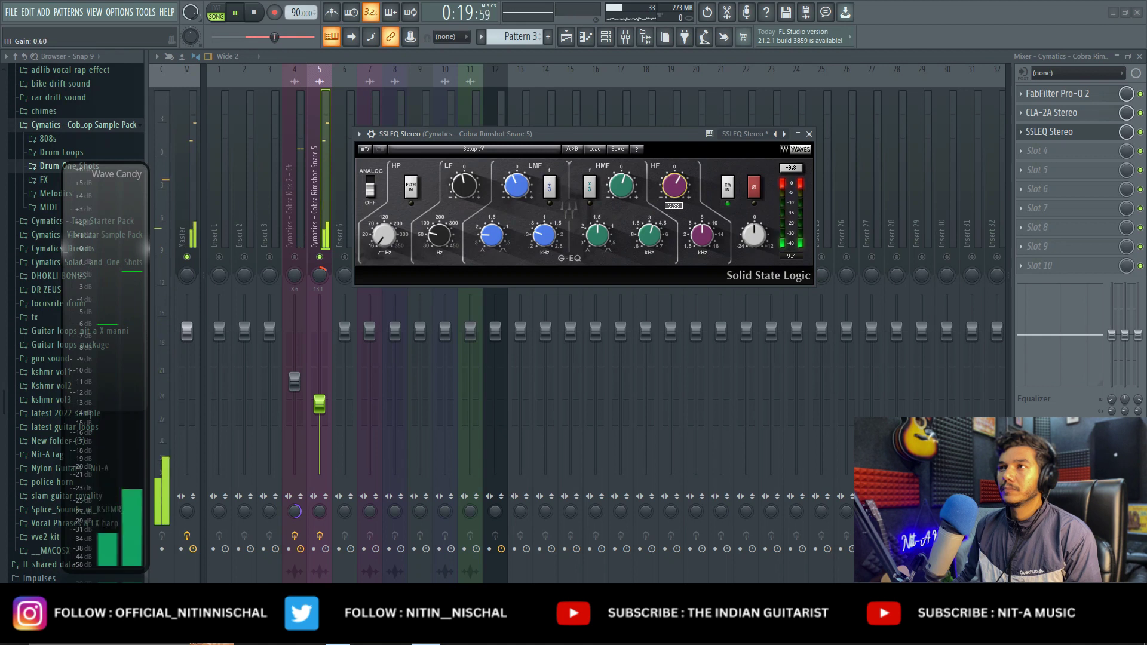
{"action": "left_click", "coordinate": [810, 134]}
{"action": "key", "text": "space"}
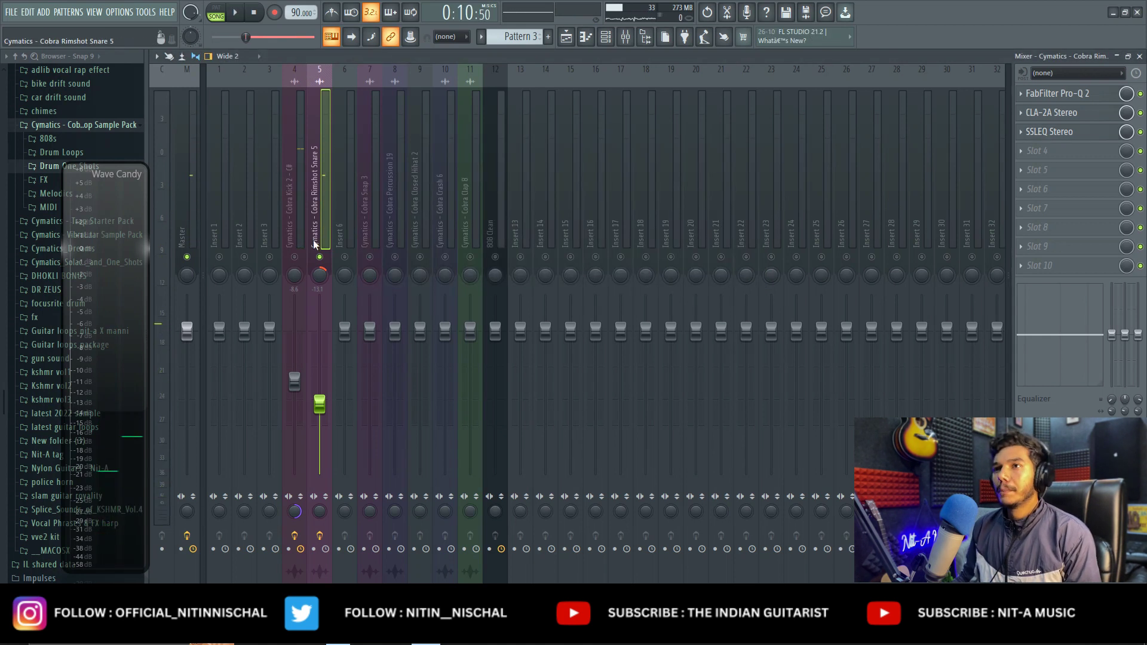
Step: Unmute the snap clips on playlist Track 5 and play them together with the kick and rimshot
{"action": "key", "text": "space"}
{"action": "key", "text": "F5"}
{"action": "left_click", "coordinate": [303, 249]}
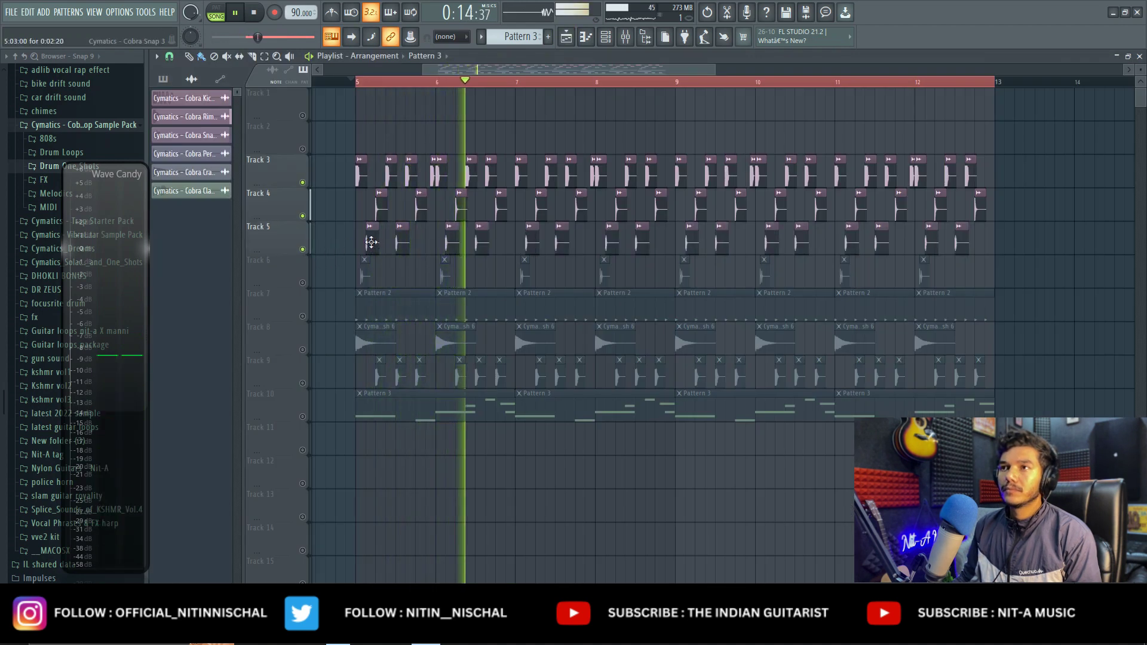
{"action": "key", "text": "space"}
Step: Enable the Cobra Snap 3 mixer track and move it to insert 6, directly beside the rimshot snare
{"action": "left_click", "coordinate": [627, 37]}
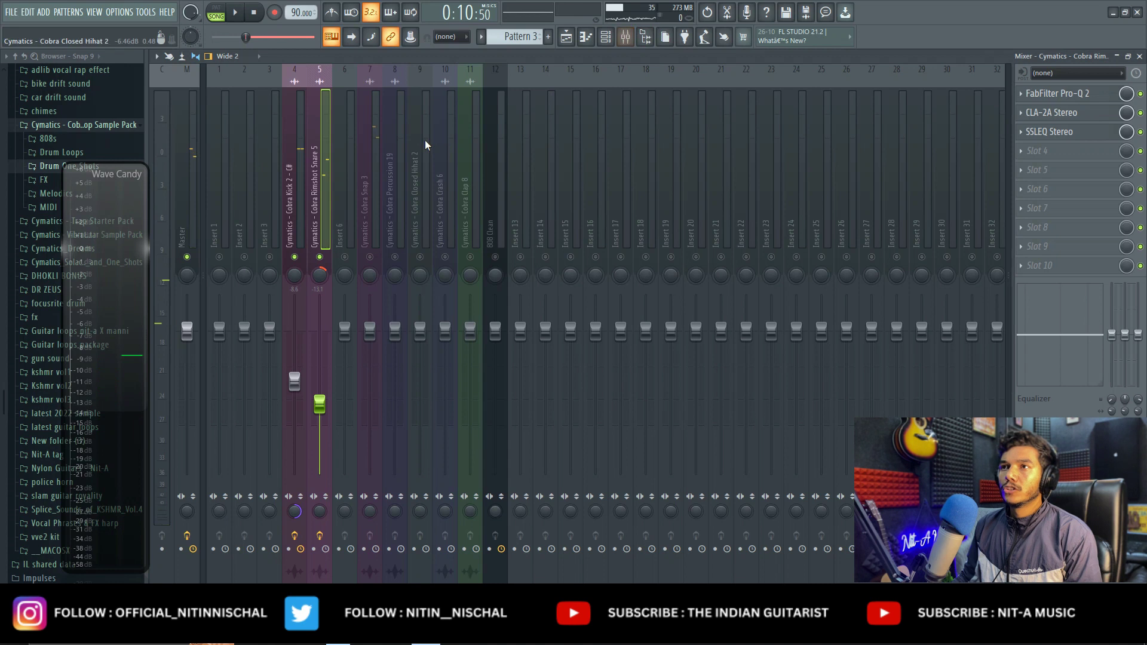
{"action": "left_click", "coordinate": [376, 220]}
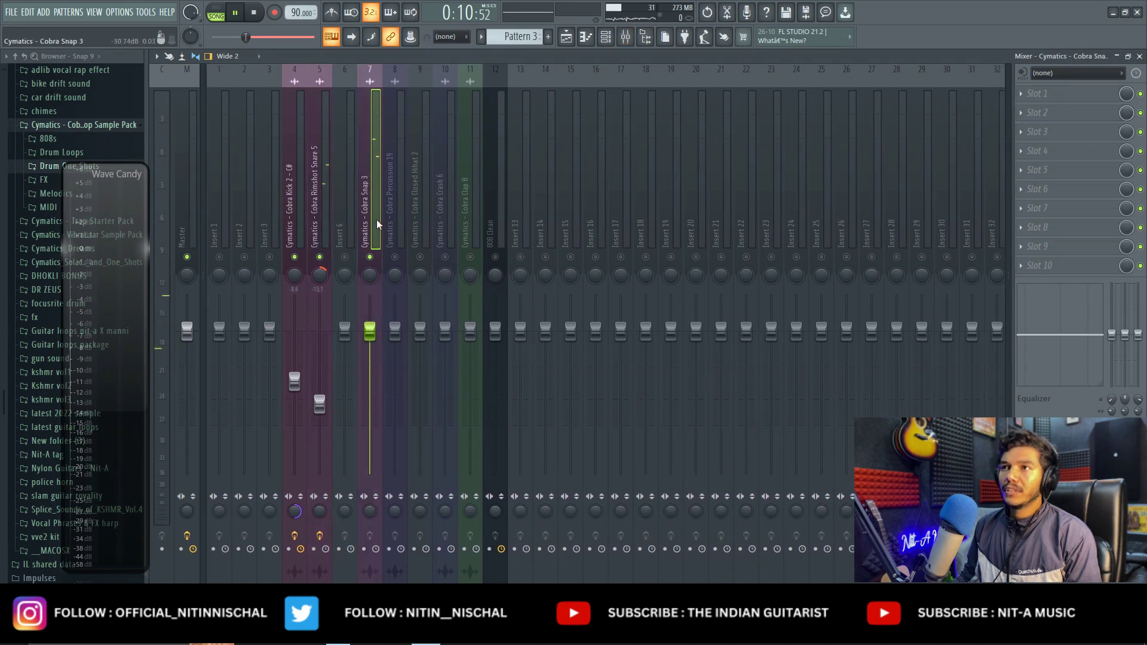
{"action": "key", "text": "space"}
{"action": "left_click_drag", "start_coordinate": [377, 220], "coordinate": [347, 225]}
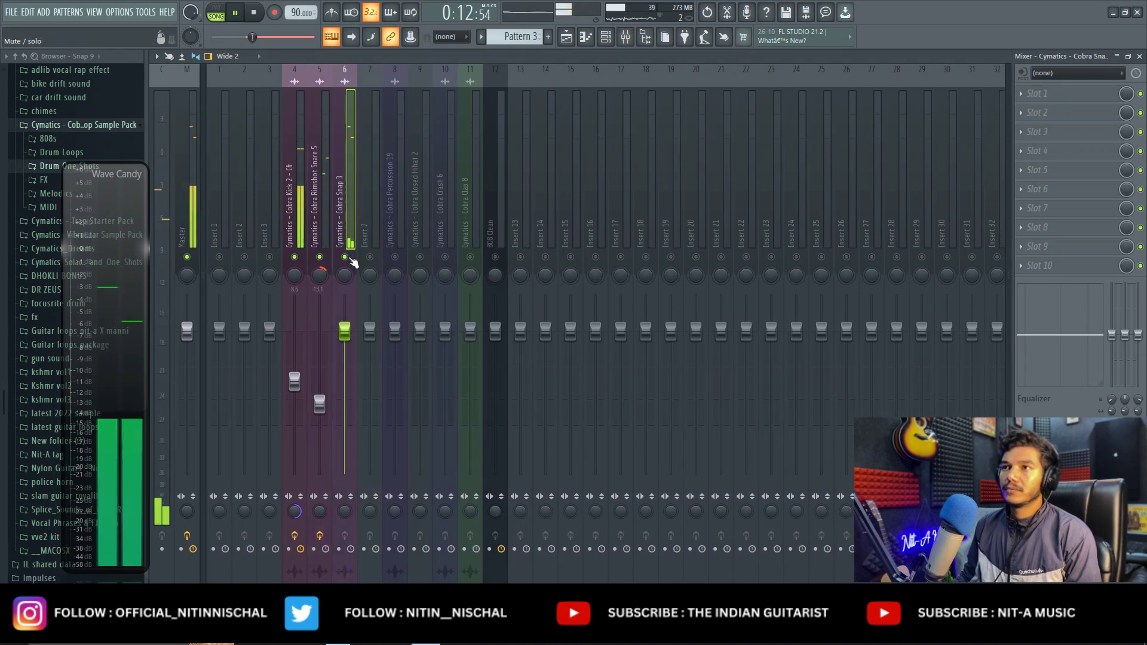
Step: Load Fruity Parametric EQ 2 into effect slot 1 of the Cobra Snap 3 track and view its spectrum in playback
{"action": "left_click", "coordinate": [1043, 94]}
{"action": "left_click", "coordinate": [622, 571]}
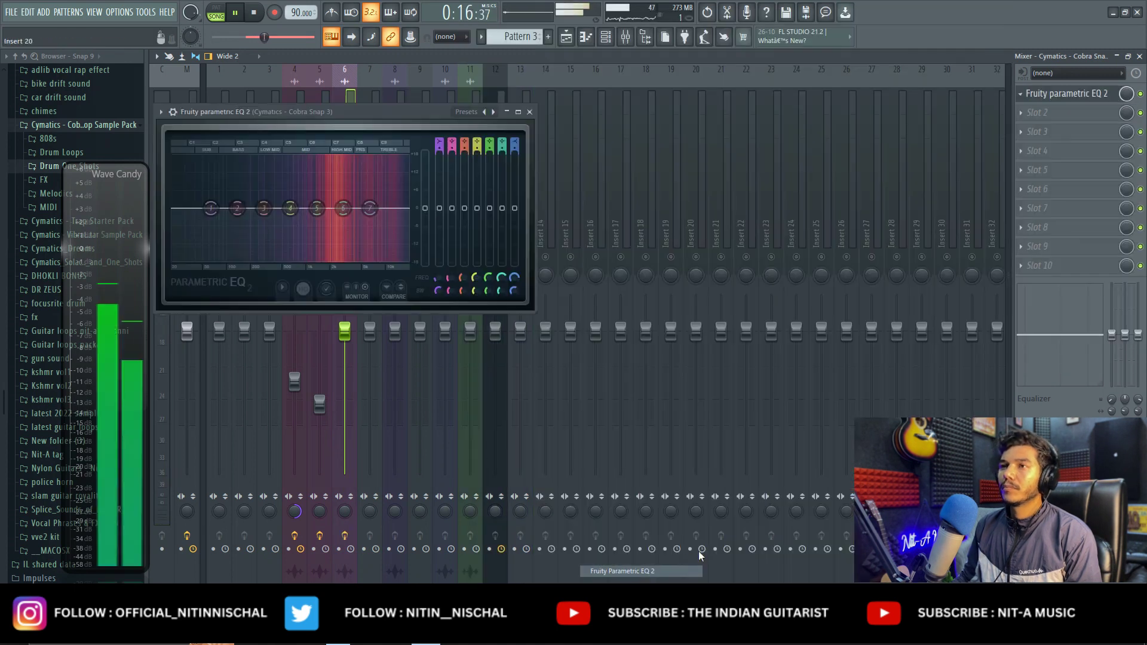
{"action": "key", "text": "space"}
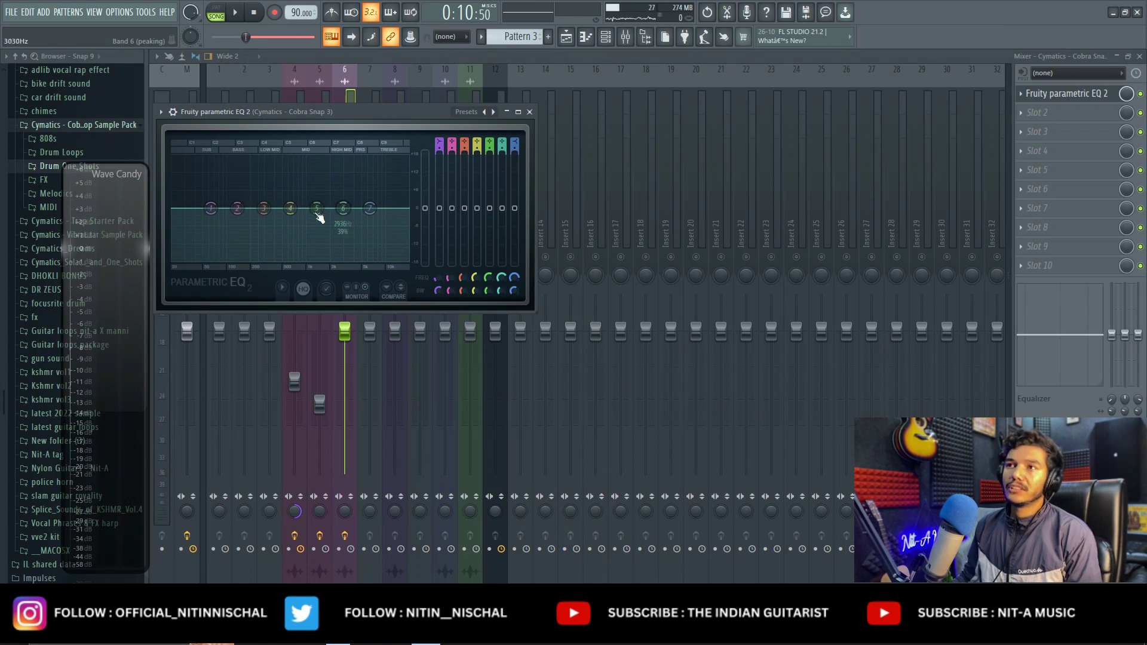
Step: Change band 1 of the snap's equalizer to High pass and raise its frequency to between bands 4 and 5
{"action": "right_click", "coordinate": [212, 210]}
{"action": "mouse_move", "coordinate": [256, 255]}
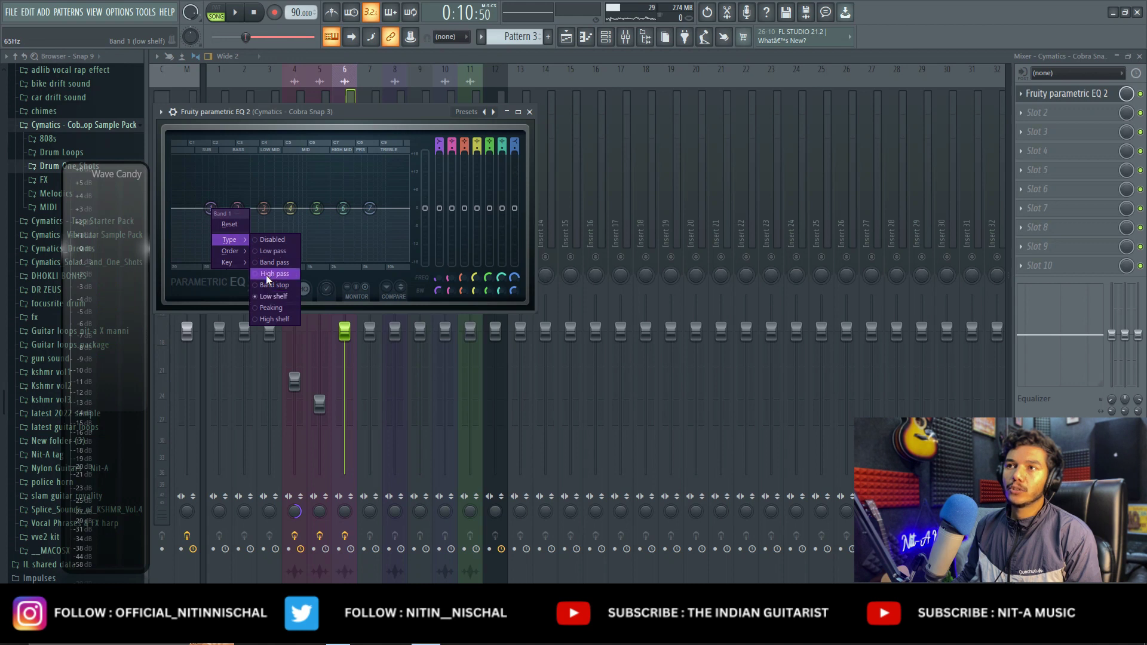
{"action": "left_click", "coordinate": [270, 278]}
{"action": "left_click_drag", "start_coordinate": [211, 208], "coordinate": [303, 208]}
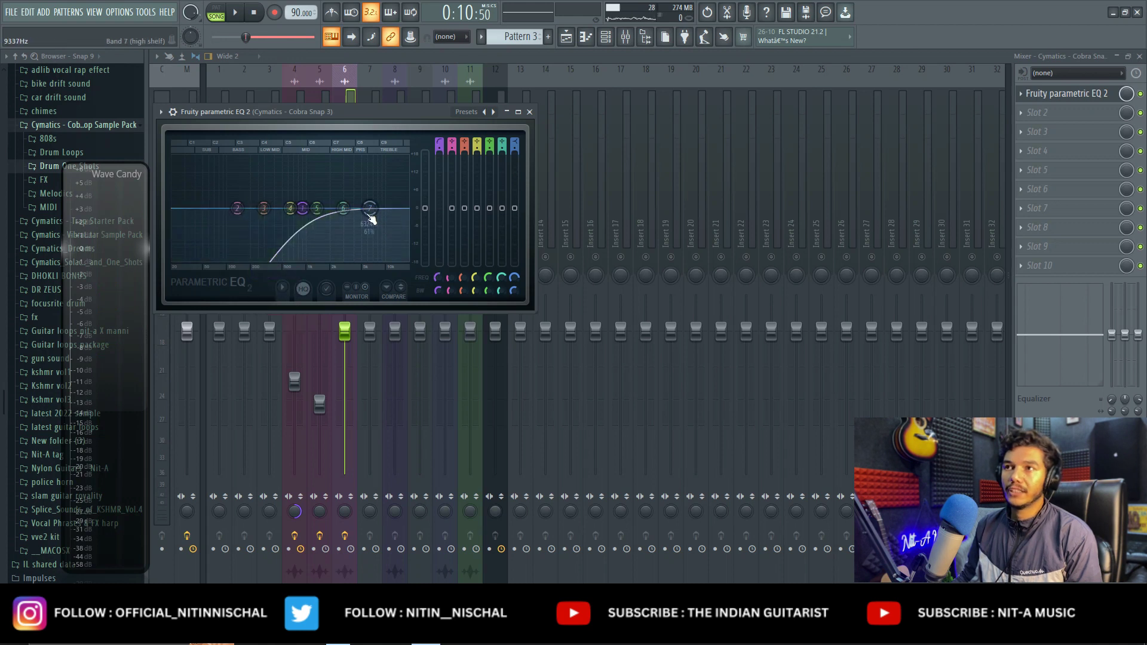
Step: Change band 7 of the snap's equalizer to low pass, move its cutoff slightly higher, and close the equalizer
{"action": "right_click", "coordinate": [370, 208]}
{"action": "left_click", "coordinate": [420, 246]}
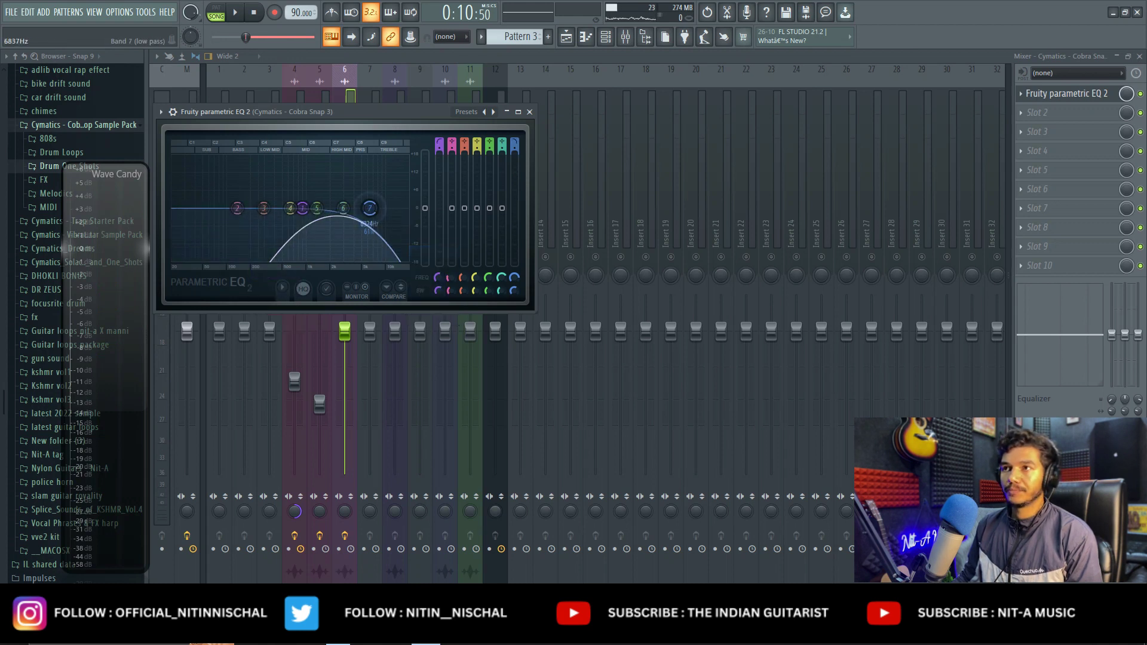
{"action": "left_click_drag", "start_coordinate": [372, 208], "coordinate": [383, 210]}
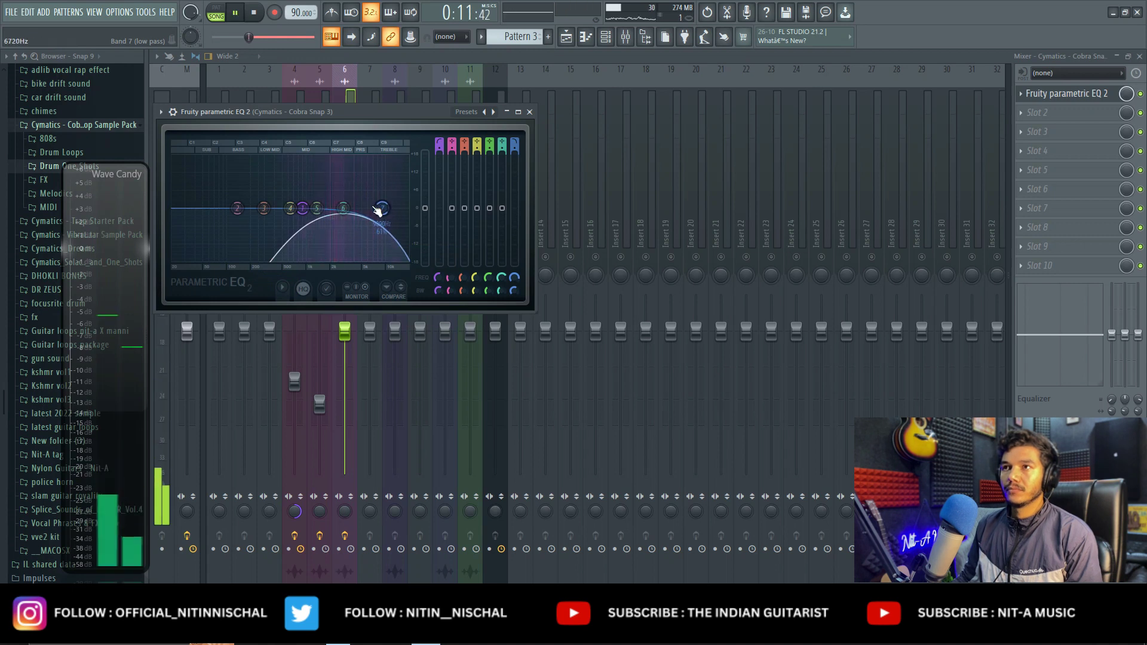
{"action": "left_click", "coordinate": [529, 113]}
Step: Load the VBC FG-Grey compressor into effect slot 2 of the Cobra Snap 3 track and position its window over the mixer
{"action": "left_click", "coordinate": [1072, 112]}
{"action": "left_click", "coordinate": [1041, 24]}
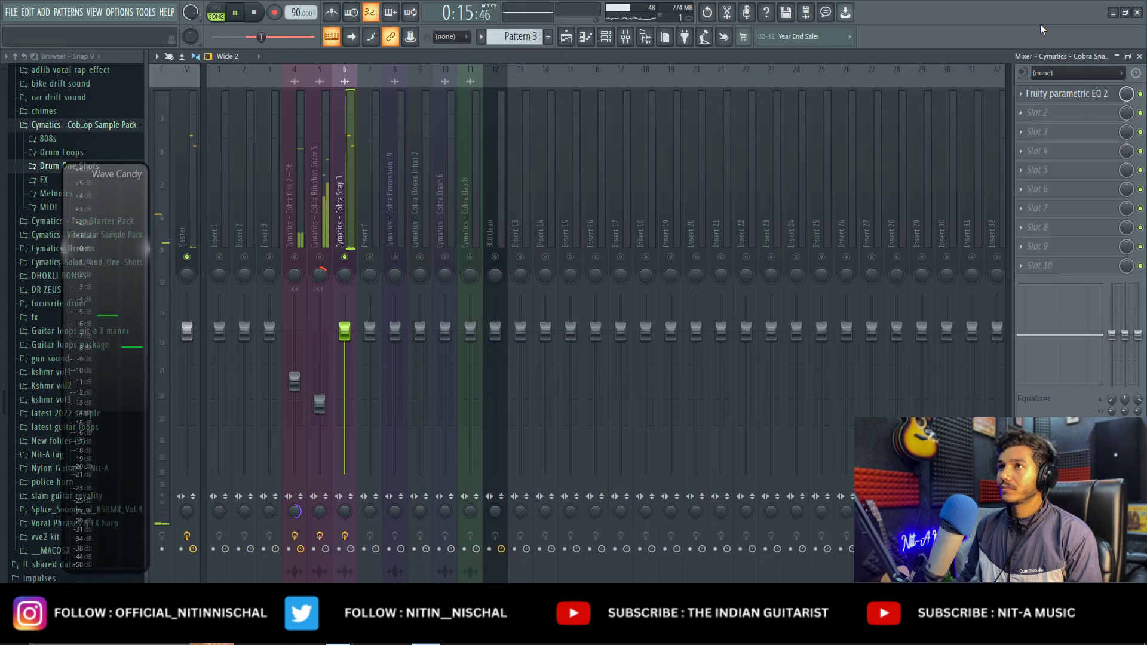
{"action": "left_click", "coordinate": [1059, 113]}
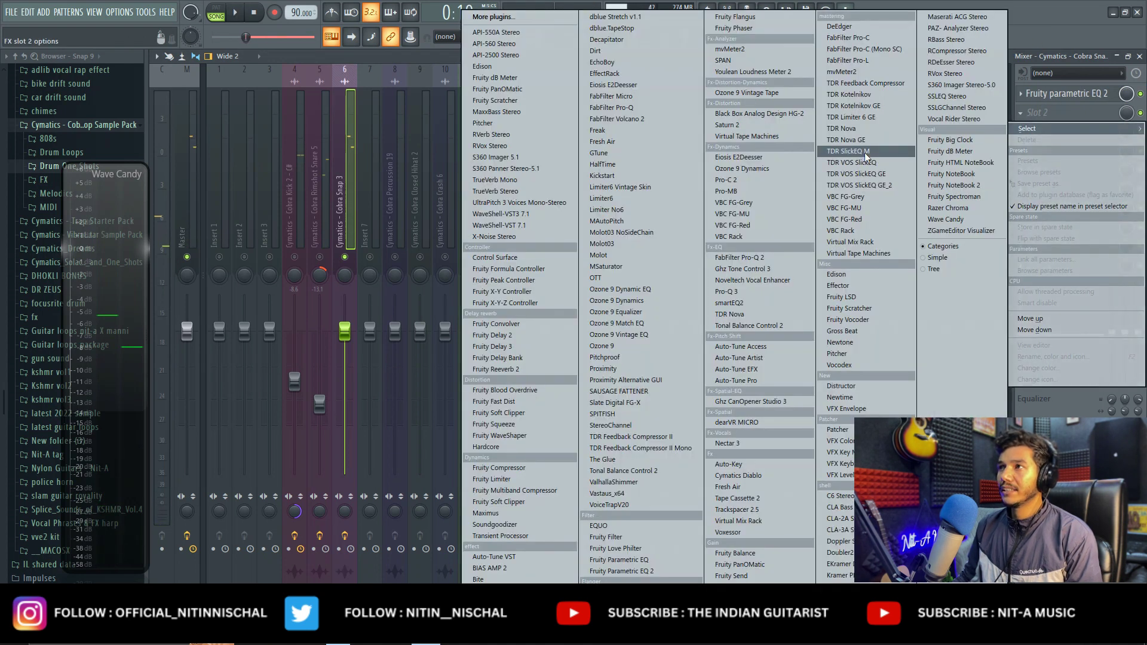
{"action": "left_click", "coordinate": [872, 198]}
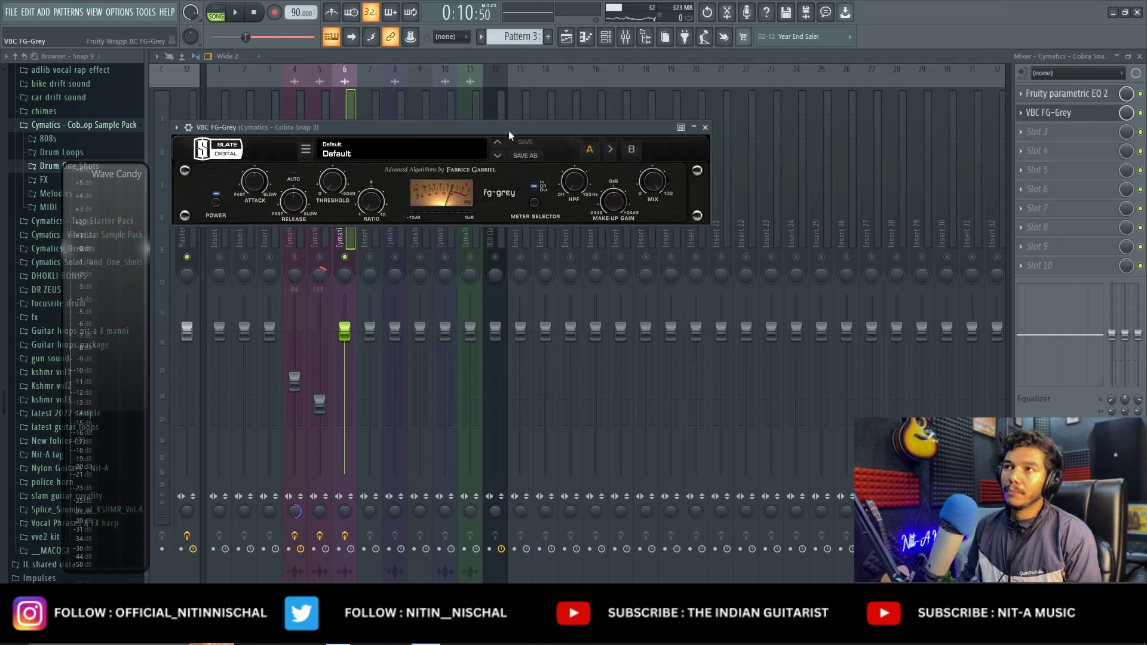
{"action": "left_click_drag", "start_coordinate": [508, 130], "coordinate": [669, 173]}
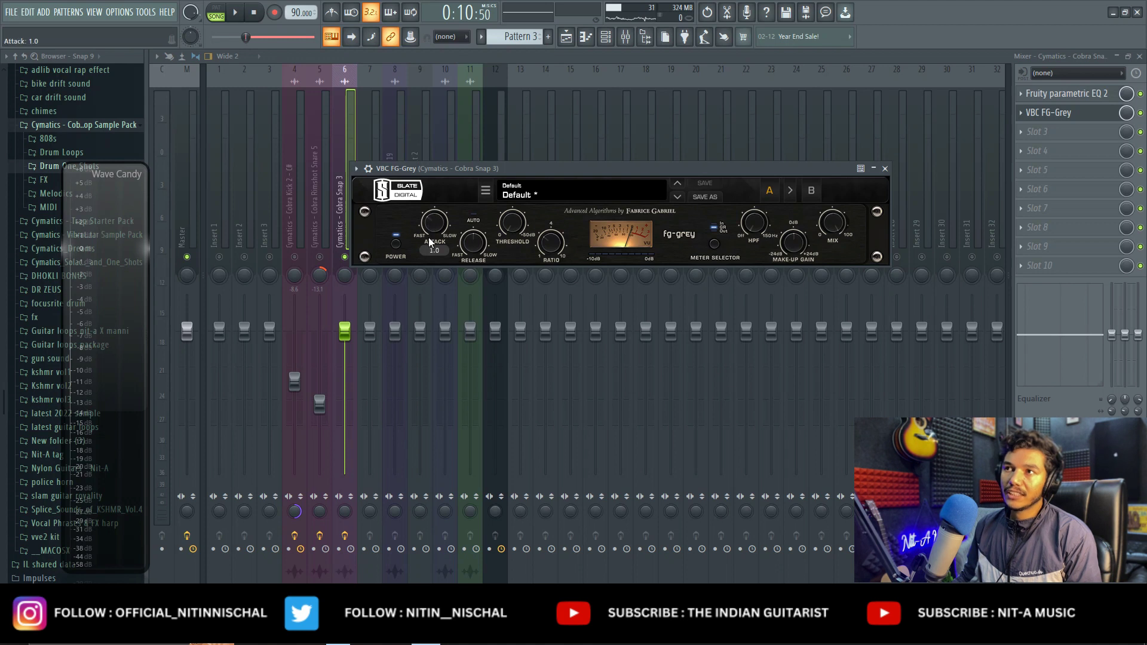
Step: Set the snap's FG-Grey compressor to attack 1.0, release 0.7, ratio 3.0 and threshold about -20.1 dB during playback
{"action": "mouse_move", "coordinate": [470, 241]}
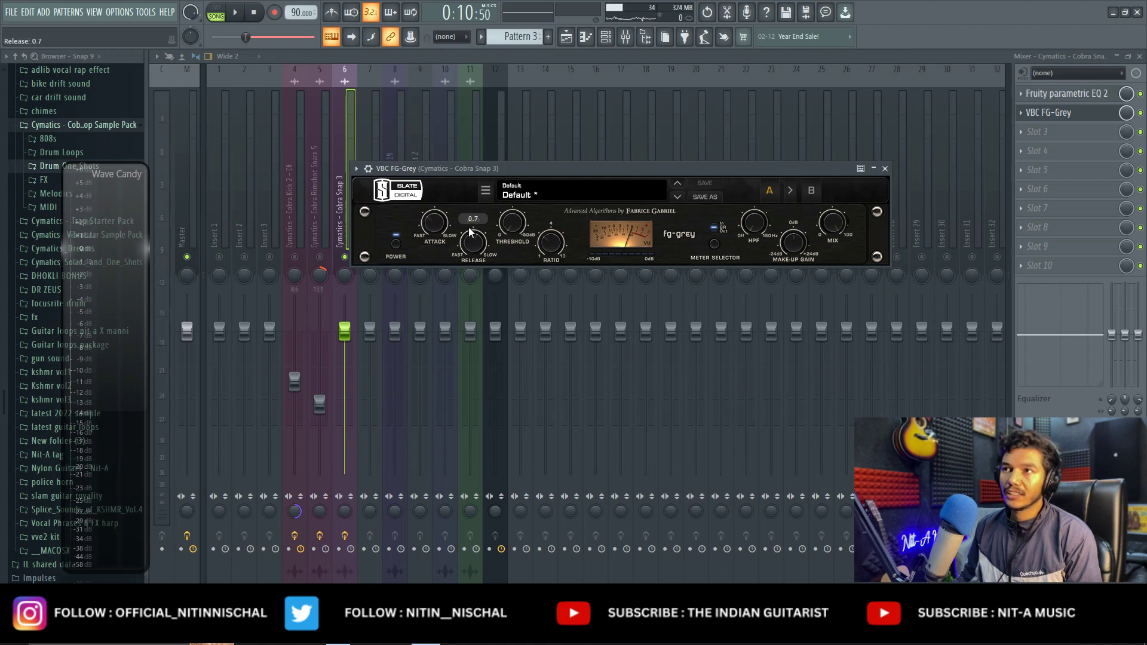
{"action": "left_click", "coordinate": [239, 13]}
{"action": "mouse_move", "coordinate": [511, 203]}
{"action": "left_click_drag", "start_coordinate": [510, 200], "coordinate": [509, 159]}
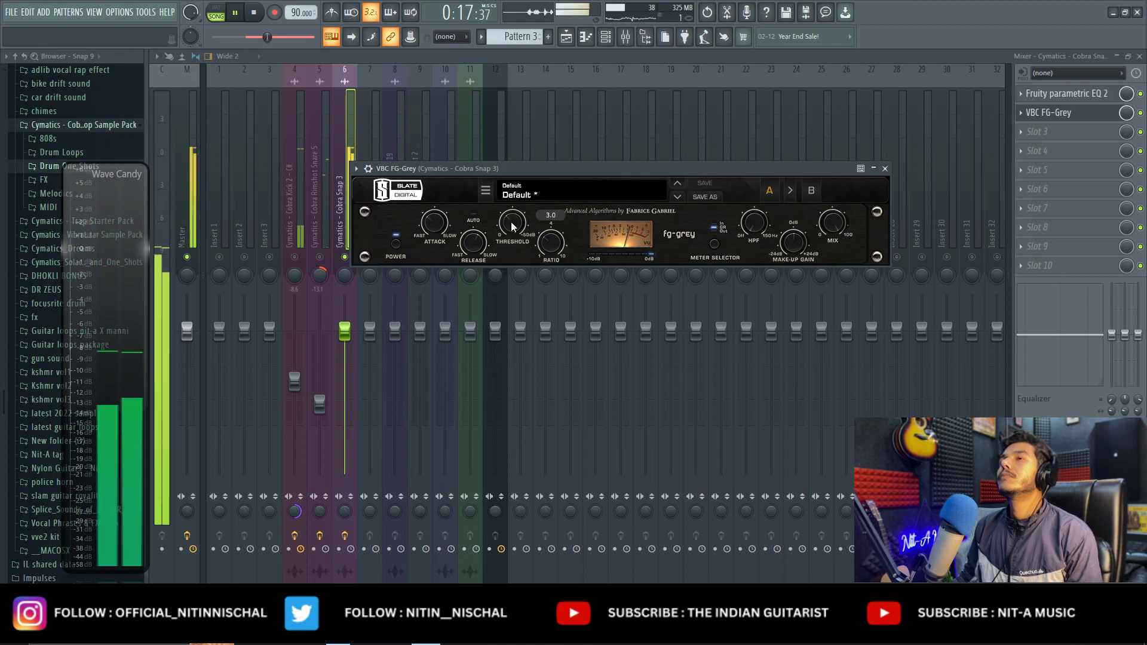
{"action": "left_click_drag", "start_coordinate": [511, 221], "coordinate": [511, 218]}
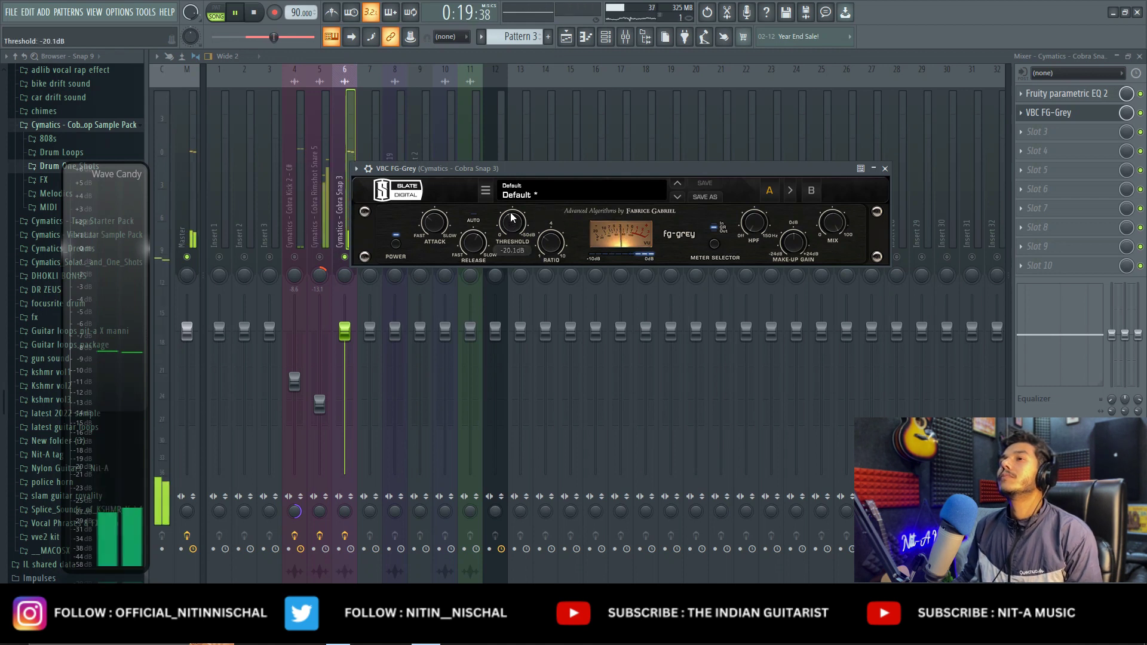
Step: Compare the snap's sound with the FG-Grey compressor bypassed and enabled during playback, and close the plugin
{"action": "left_click", "coordinate": [237, 13]}
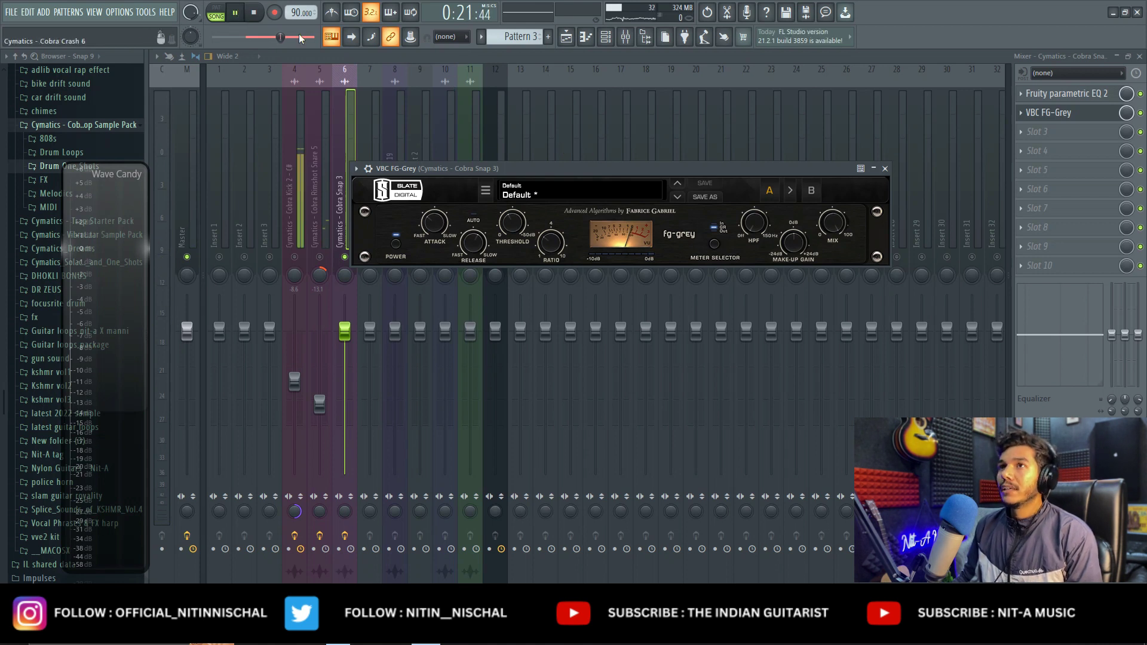
{"action": "left_click", "coordinate": [241, 14]}
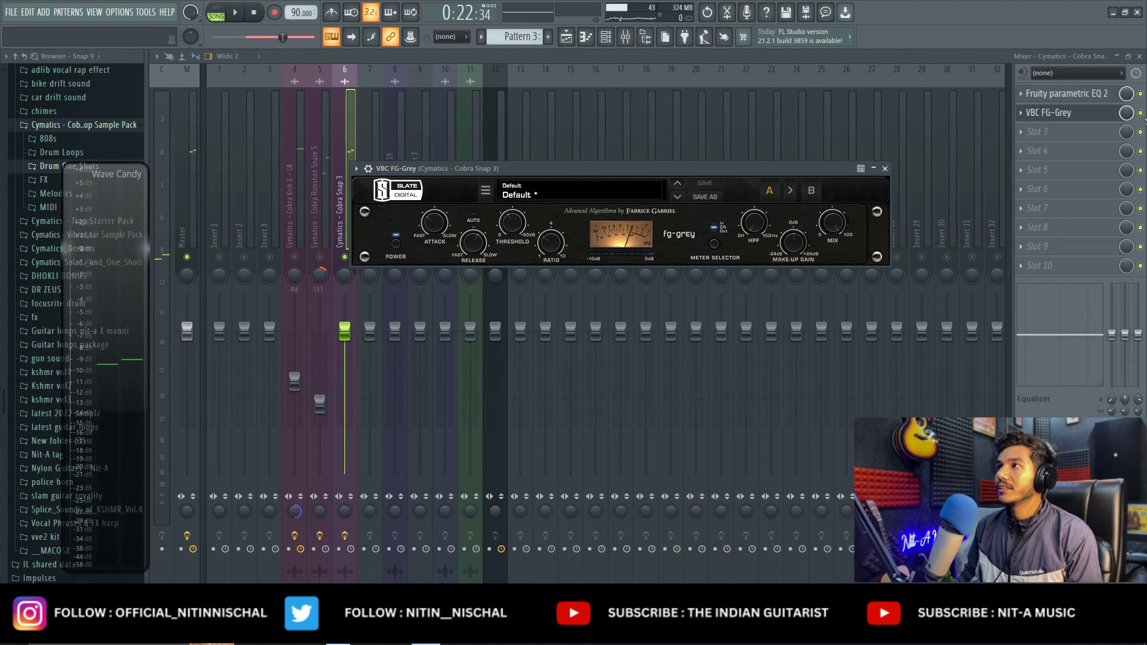
{"action": "left_click", "coordinate": [1141, 113]}
{"action": "left_click", "coordinate": [238, 13]}
{"action": "left_click", "coordinate": [1141, 113]}
{"action": "left_click", "coordinate": [1102, 117]}
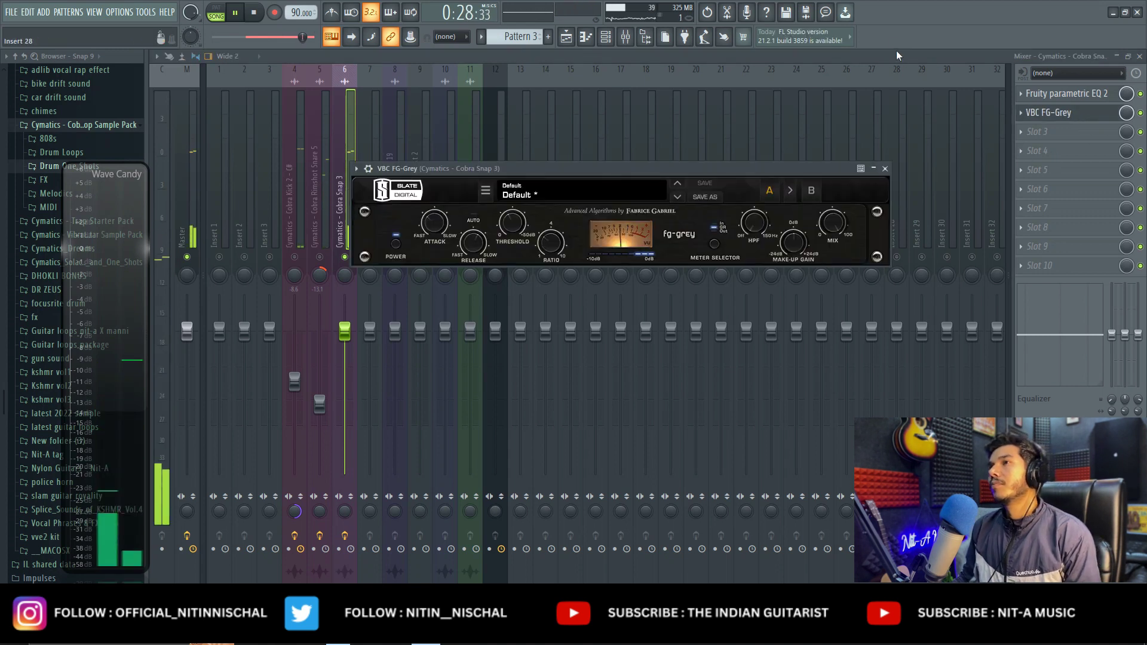
{"action": "key", "text": "space"}
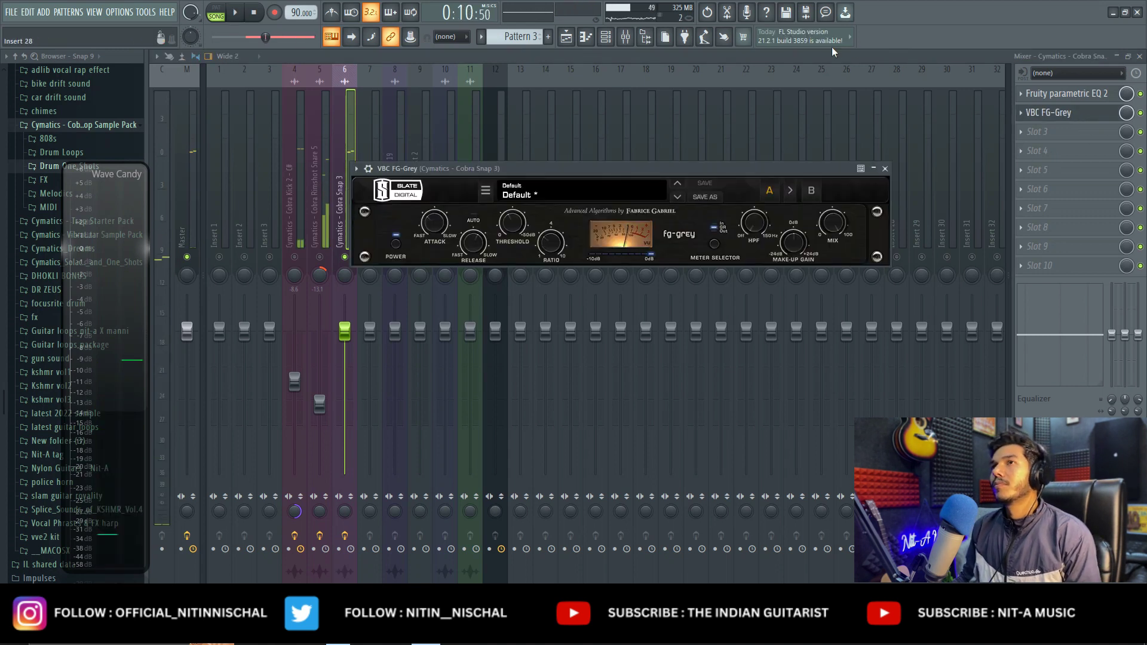
{"action": "left_click", "coordinate": [885, 169]}
Step: Enable all mixer tracks again and listen to the snap in the beat
{"action": "key", "text": "space"}
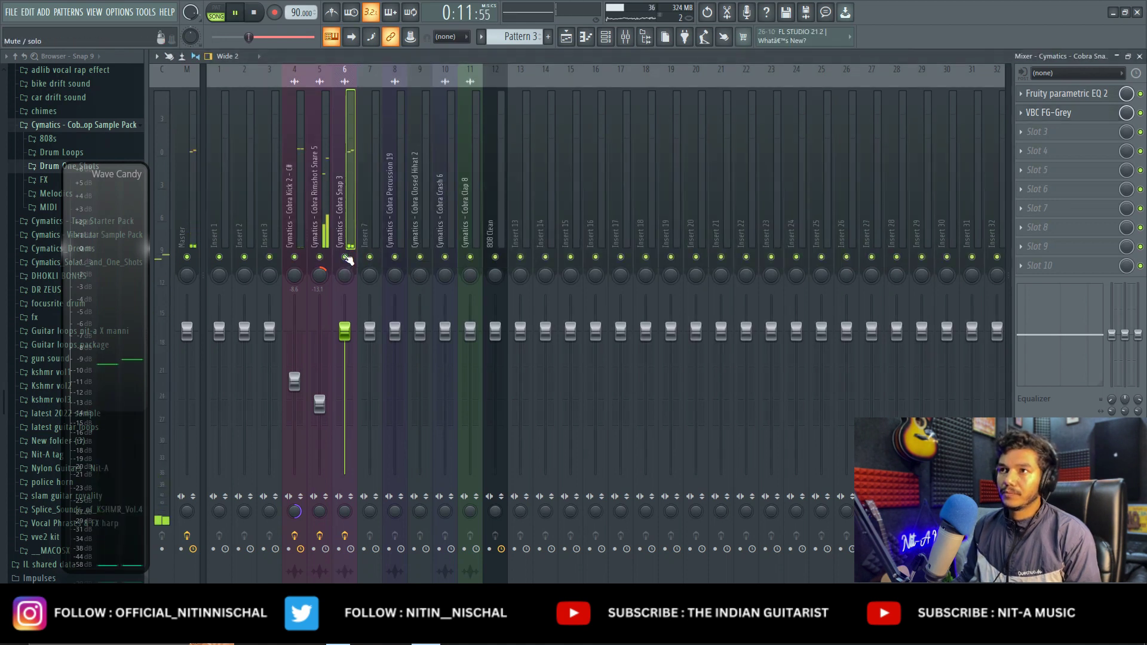
{"action": "left_click", "coordinate": [1038, 131]}
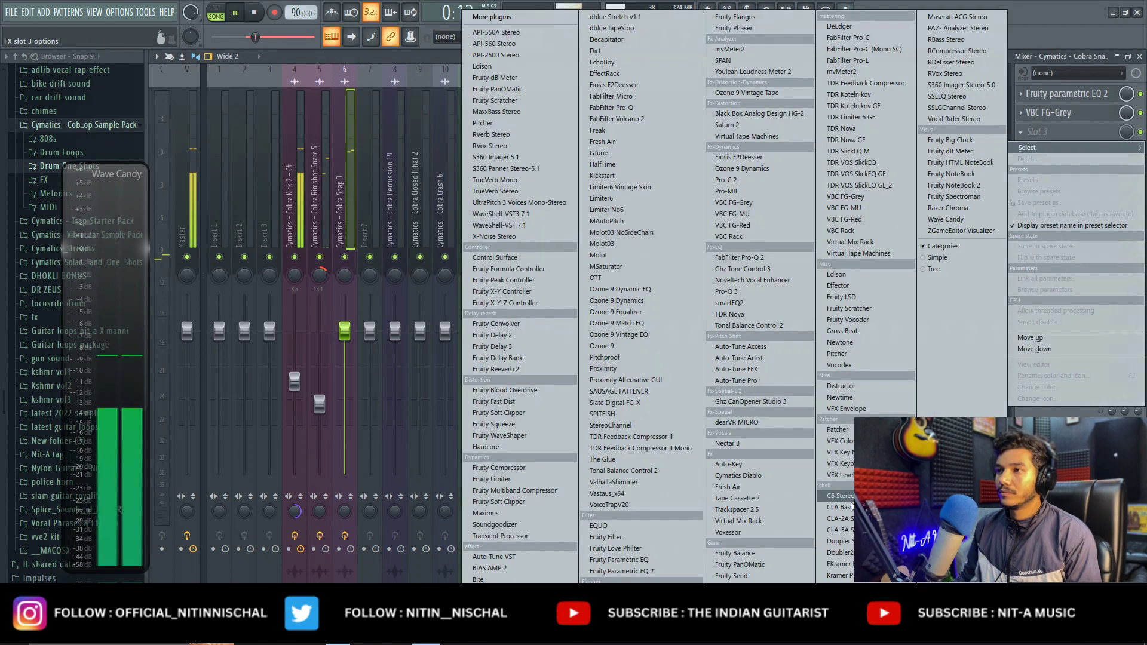
{"action": "key", "text": "Escape"}
{"action": "key", "text": "space"}
Step: Load Fruity Stereo Shaper into effect slot 3 of the Cobra Snap 3 track with the Stereoize 2 preset
{"action": "left_click", "coordinate": [1038, 131]}
{"action": "mouse_move", "coordinate": [1044, 152]}
{"action": "left_click", "coordinate": [741, 598]}
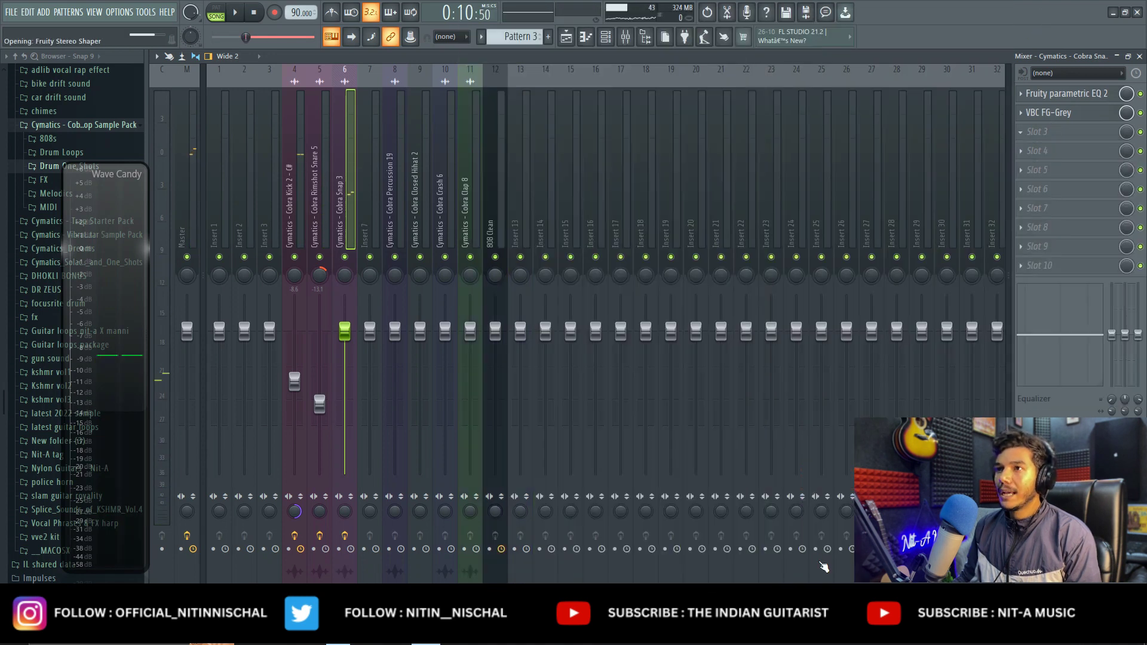
{"action": "left_click", "coordinate": [323, 143]}
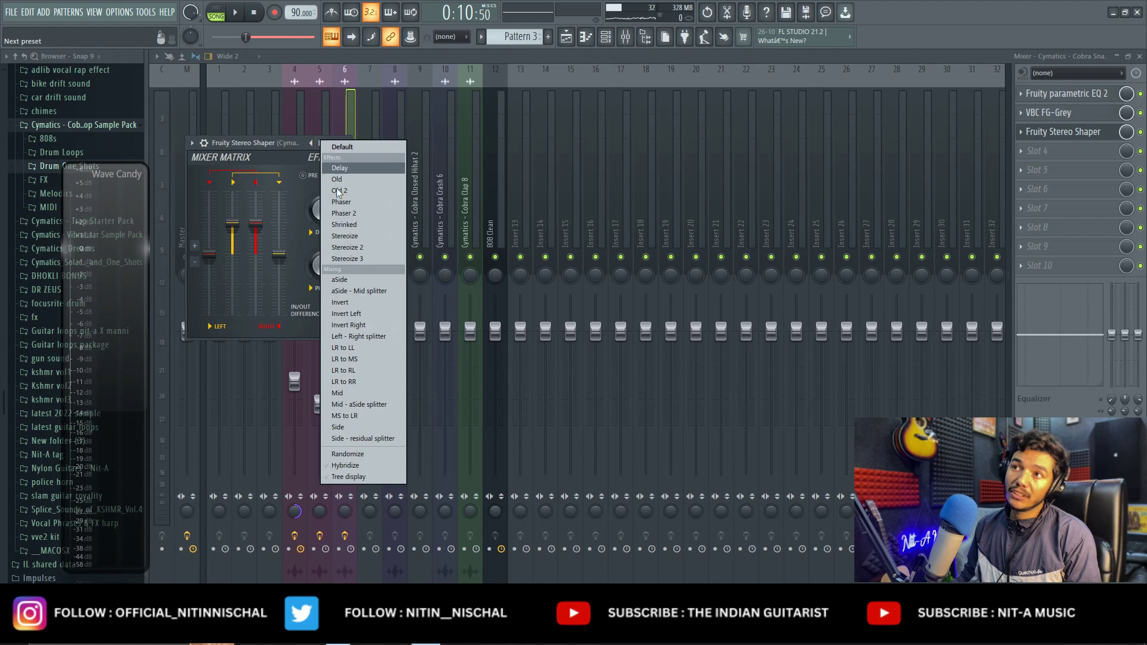
{"action": "left_click", "coordinate": [355, 247]}
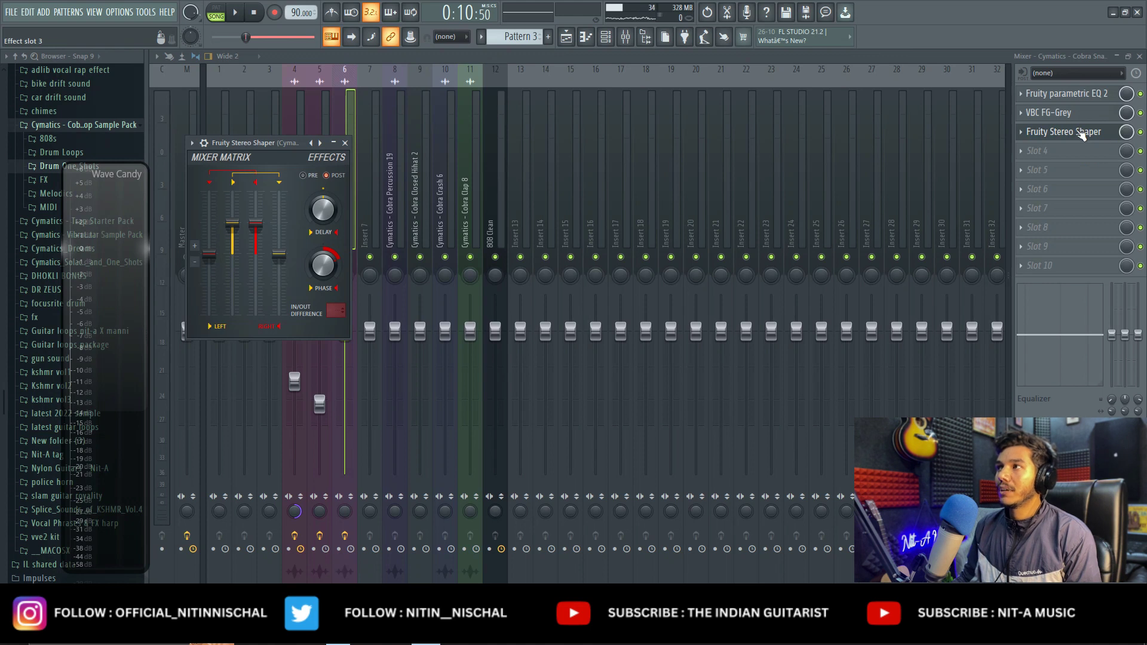
Step: Switch the snap's Fruity Stereo Shaper to the Stereoize preset, close it, and lower the snap's fader to about -11.3 dB
{"action": "left_click", "coordinate": [321, 144]}
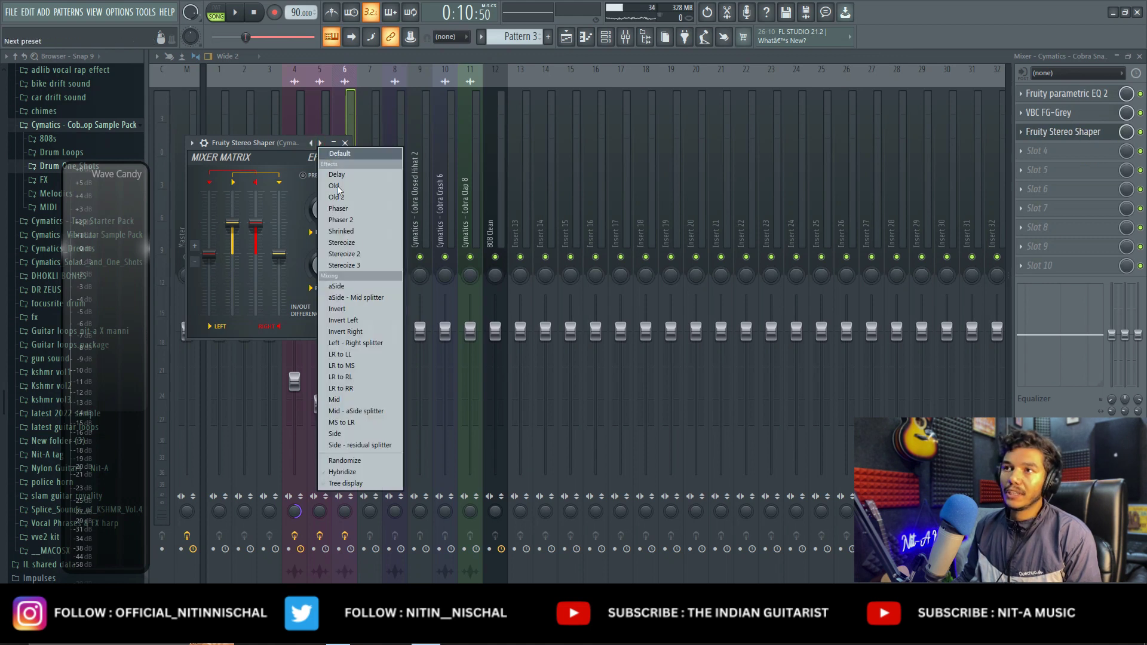
{"action": "left_click", "coordinate": [343, 245]}
{"action": "left_click", "coordinate": [344, 143]}
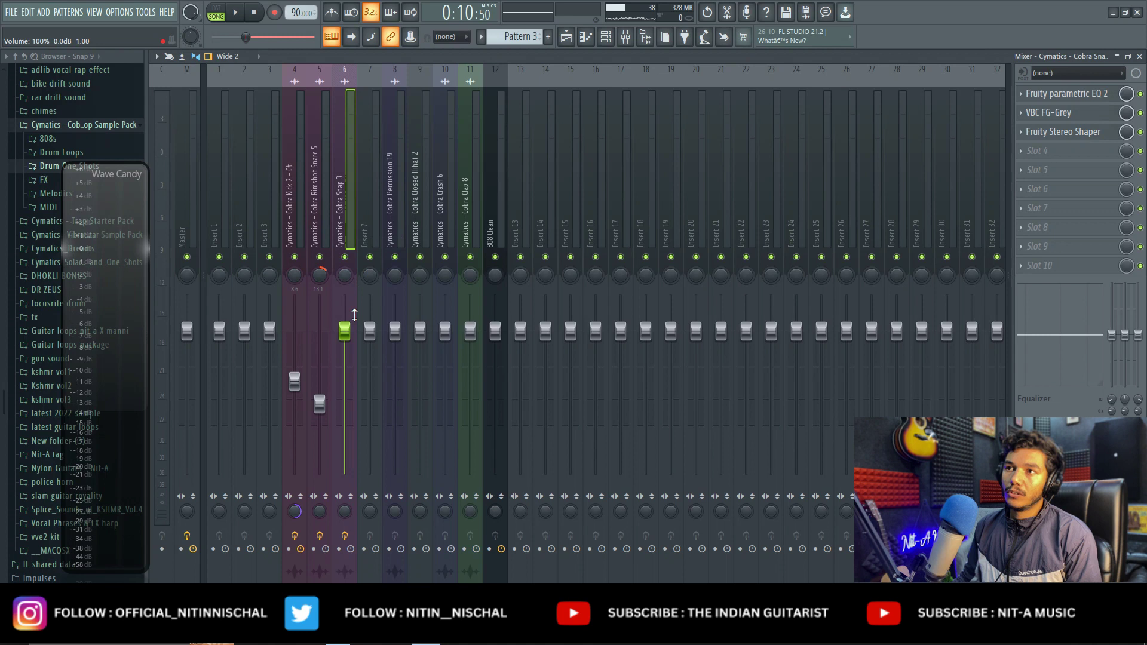
{"action": "left_click_drag", "start_coordinate": [344, 341], "coordinate": [345, 395]}
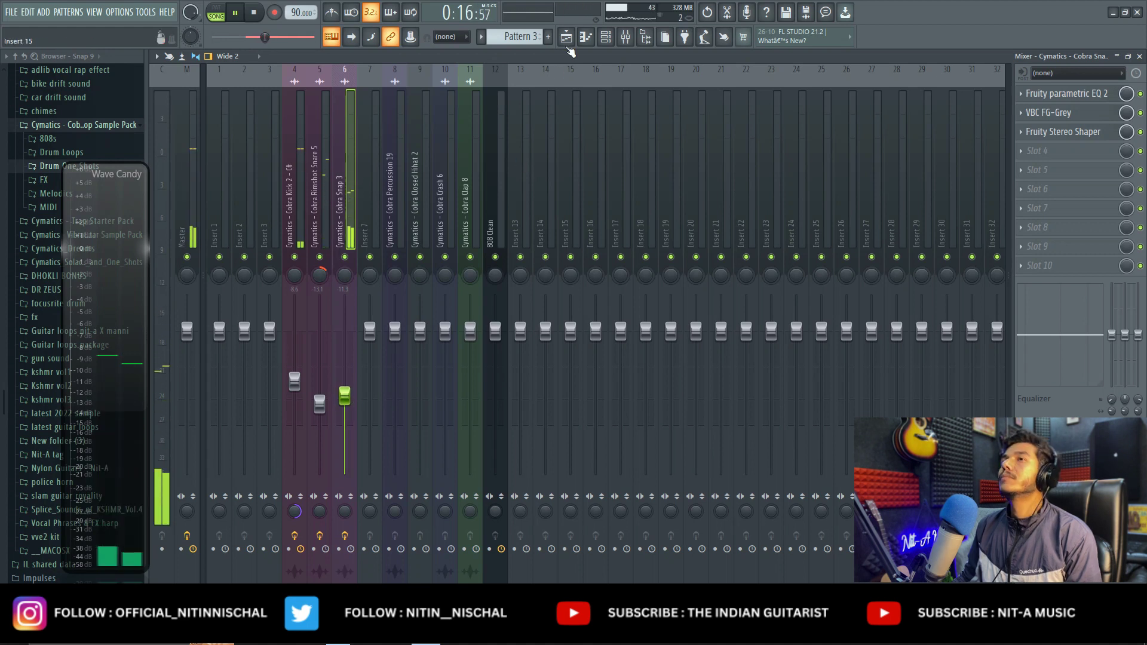
Step: Unmute the percussion clips on playlist Track 6 and play the beat
{"action": "left_click", "coordinate": [566, 37]}
{"action": "key", "text": "space"}
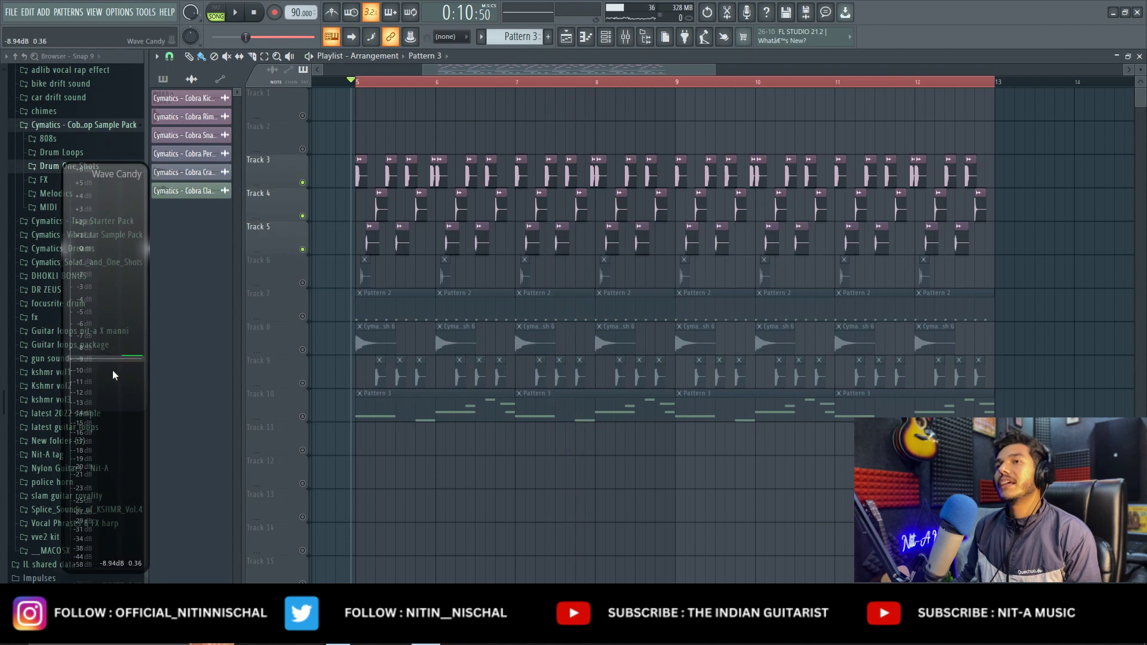
{"action": "left_click", "coordinate": [302, 283]}
{"action": "key", "text": "space"}
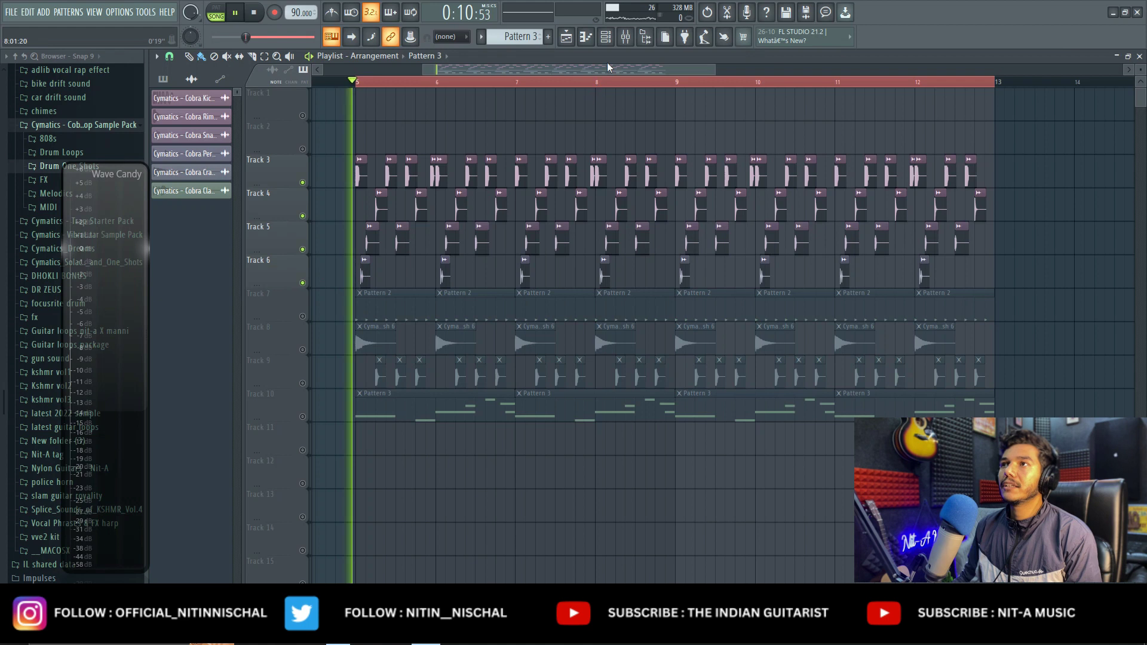
Step: Move the Cobra Percussion 19 mixer track to insert 7 beside the snap, solo it and stop playback
{"action": "left_click", "coordinate": [625, 37]}
{"action": "left_click_drag", "start_coordinate": [390, 197], "coordinate": [366, 258]}
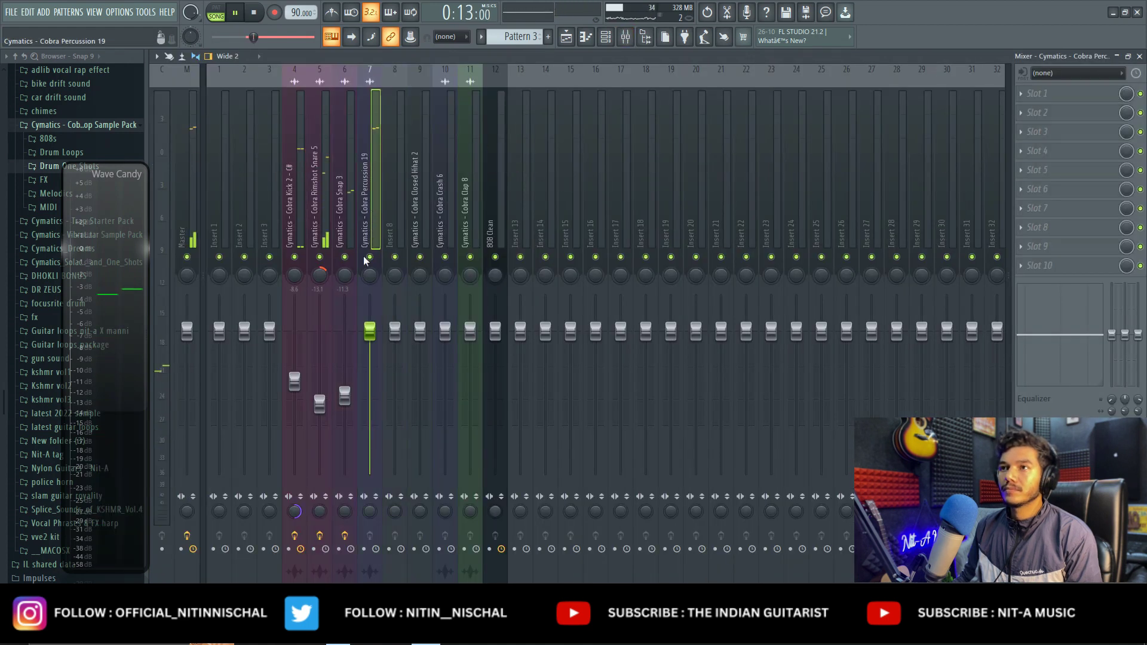
{"action": "right_click", "coordinate": [369, 258]}
{"action": "key", "text": "space"}
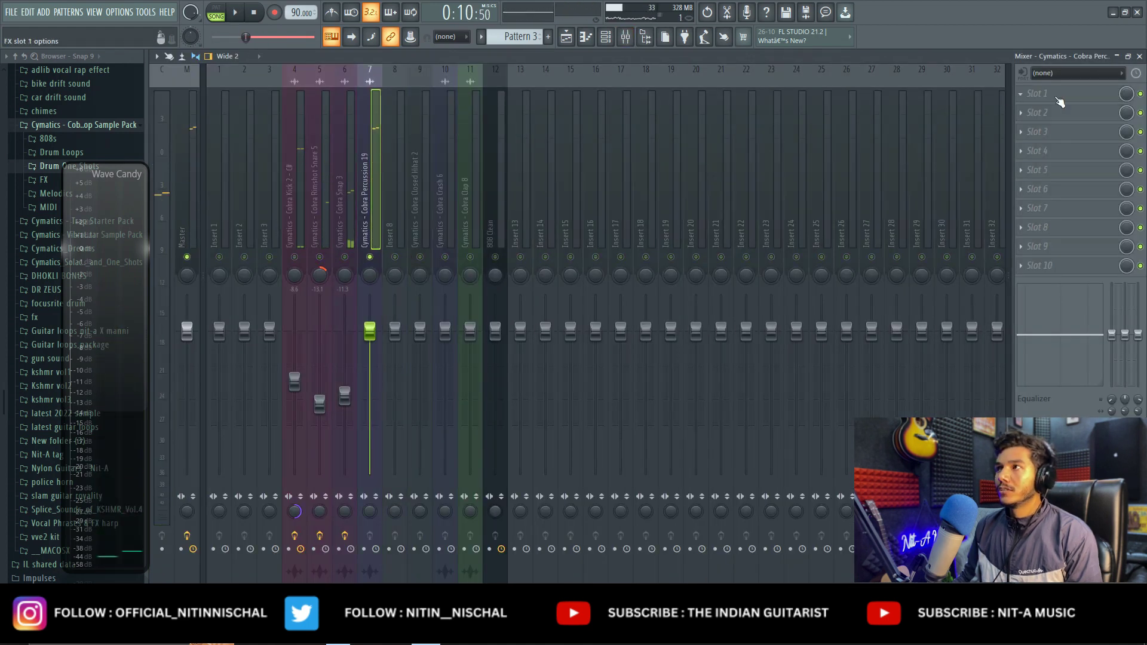
Step: Load Fruity Parametric EQ 2 into slot 1 of the percussion track and open band 1's filter type options during playback
{"action": "left_click", "coordinate": [1058, 100]}
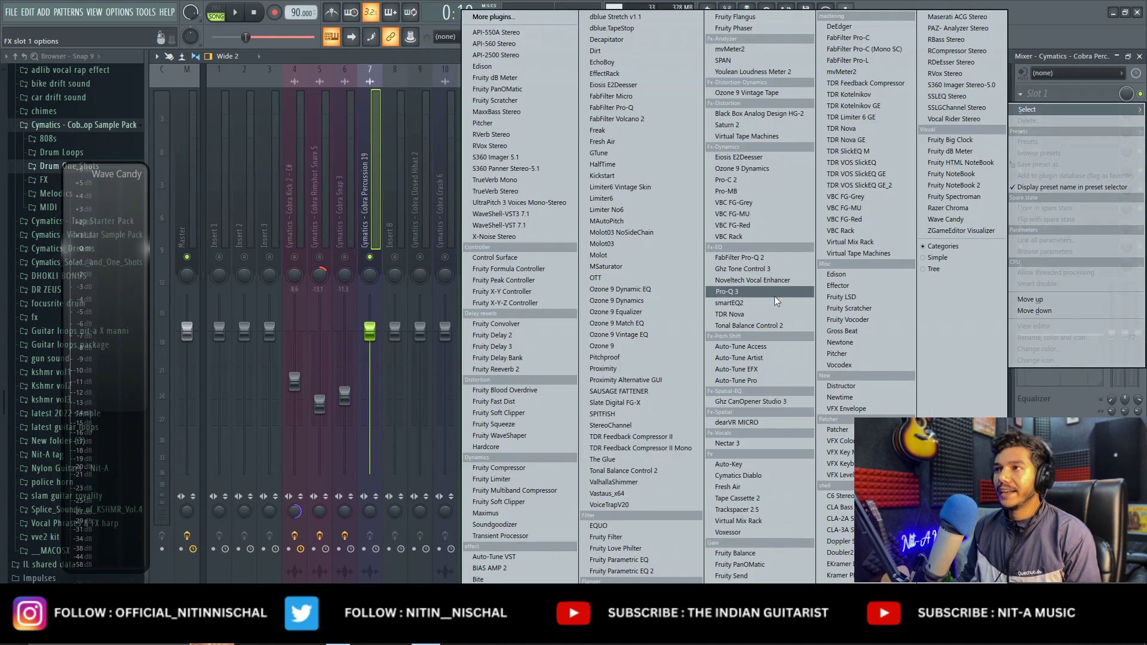
{"action": "left_click", "coordinate": [669, 571]}
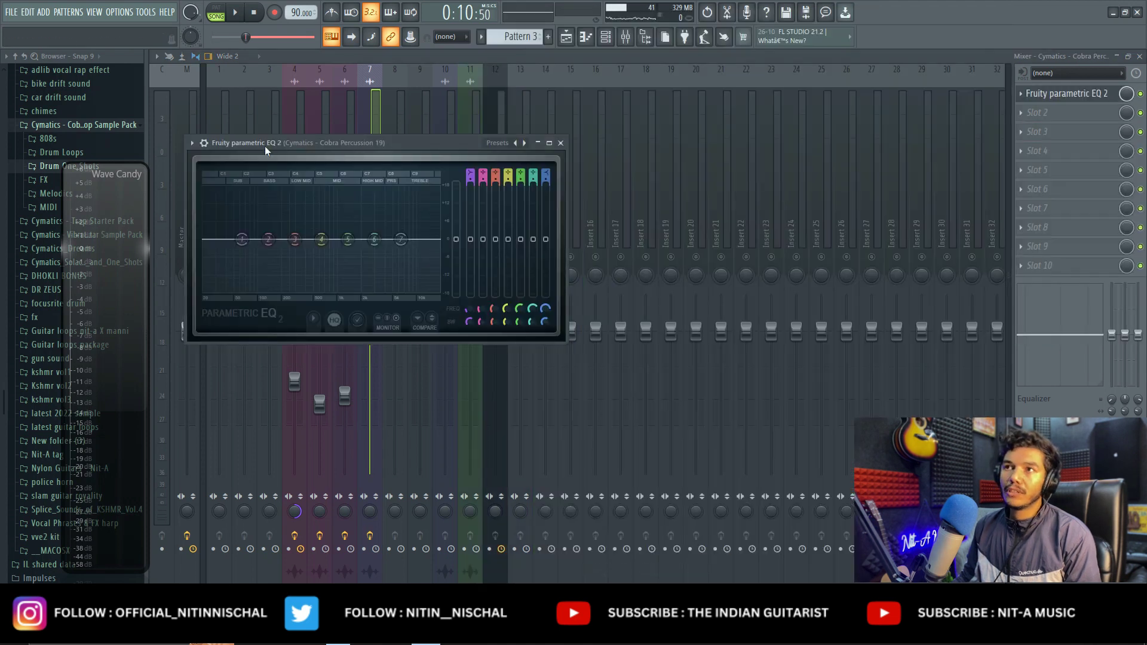
{"action": "left_click_drag", "start_coordinate": [364, 137], "coordinate": [574, 154]}
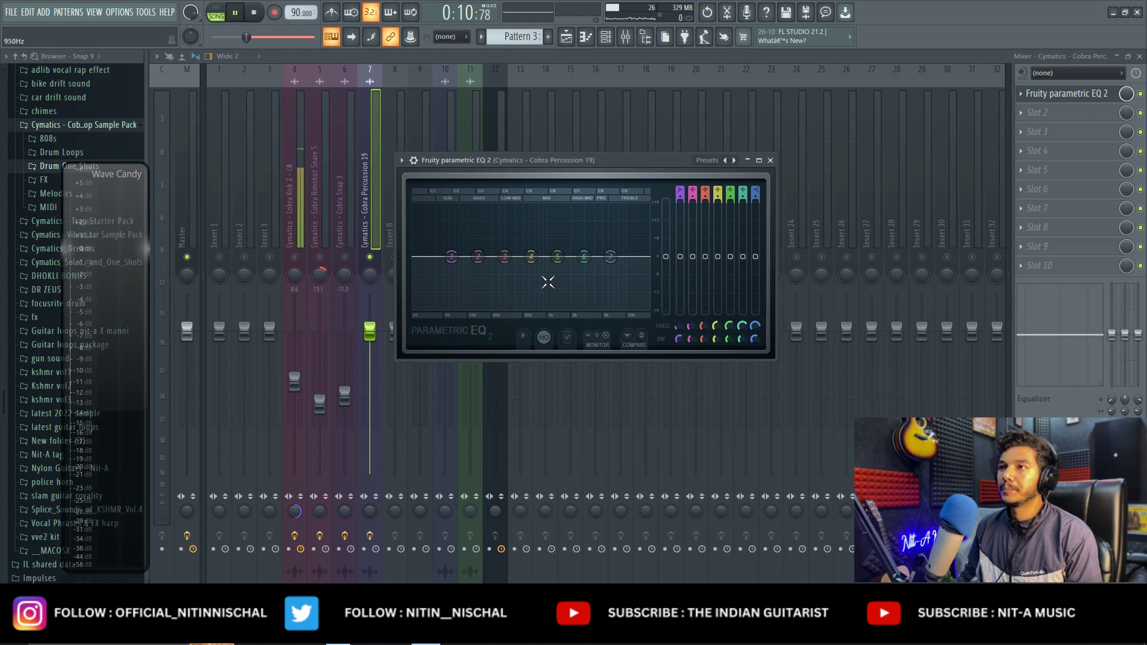
{"action": "right_click", "coordinate": [452, 257]}
{"action": "mouse_move", "coordinate": [472, 288]}
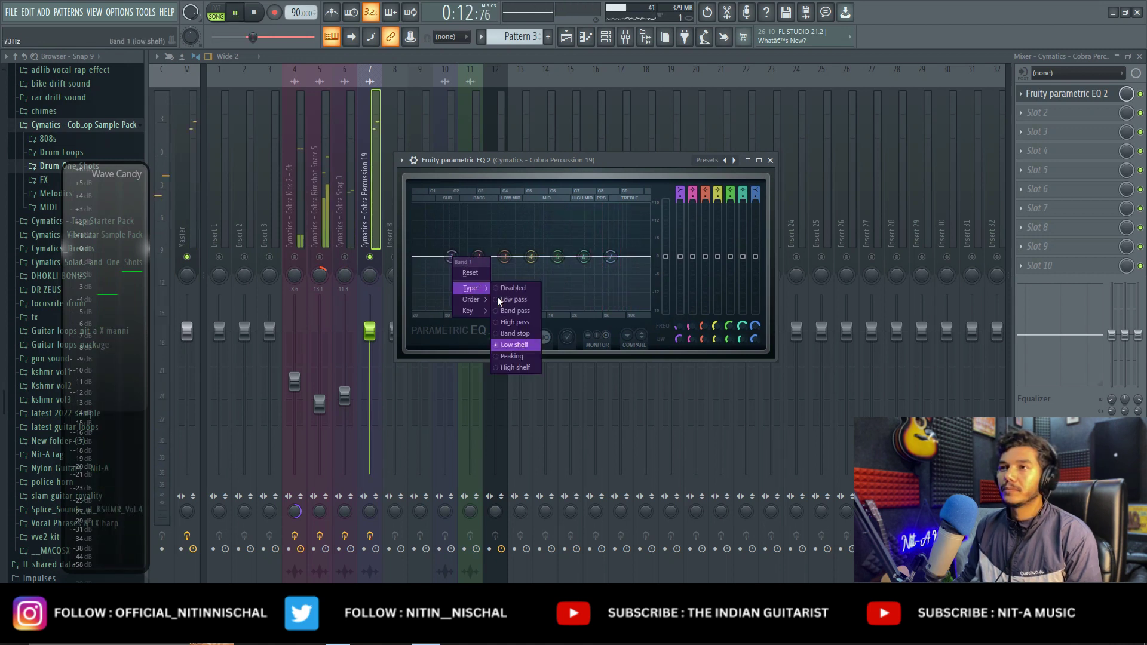
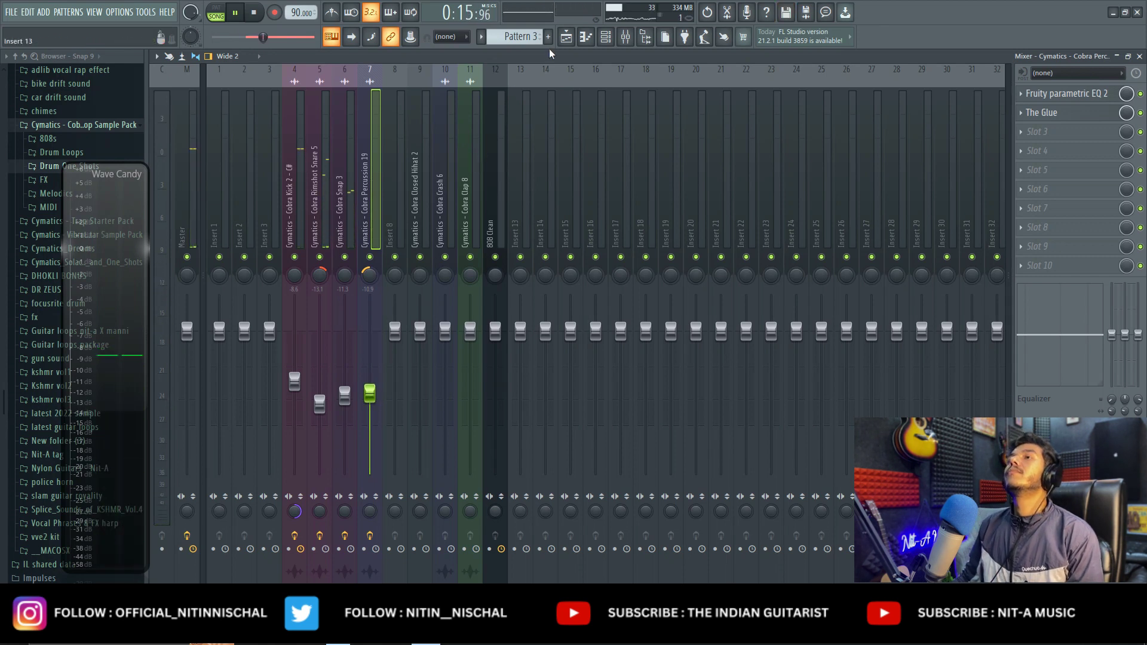
Step: Stop playback and unmute the Pattern 2 hi-hat clips on playlist Track 7
{"action": "key", "text": "space"}
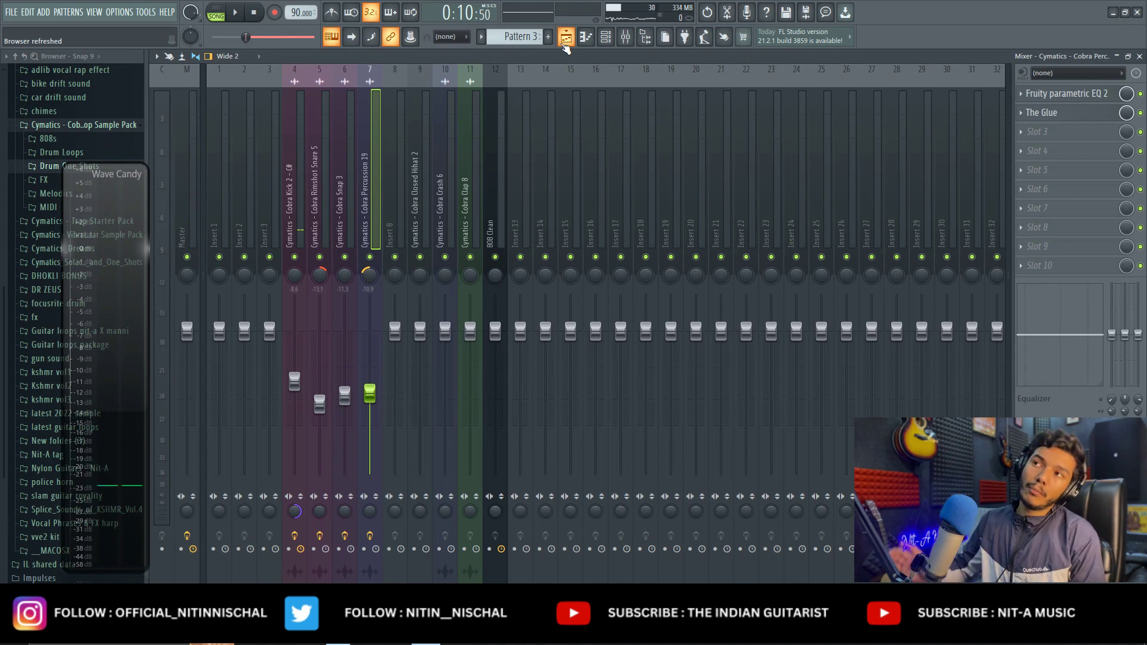
{"action": "left_click", "coordinate": [566, 39]}
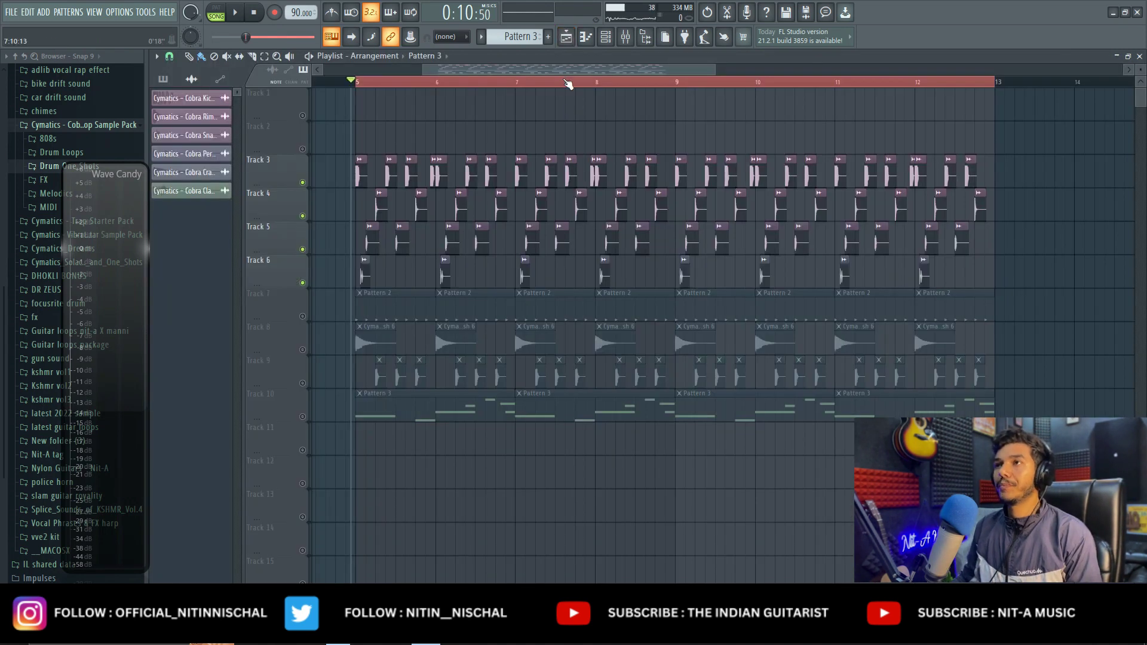
{"action": "scroll", "coordinate": [568, 84], "scroll_direction": "up", "scroll_amount": 3}
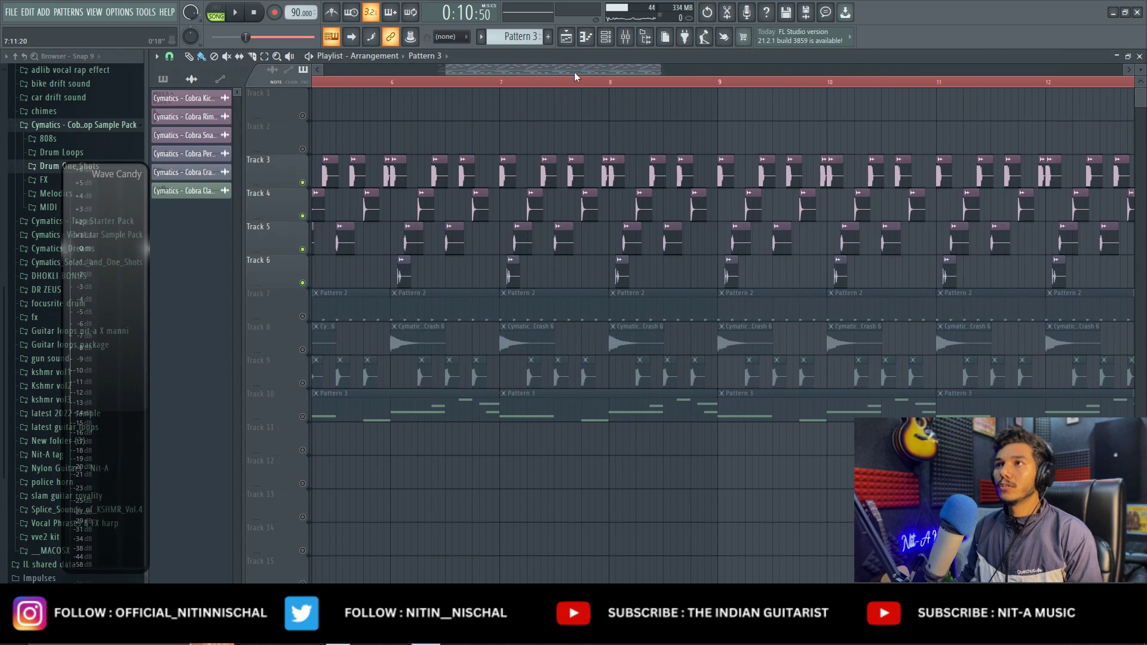
{"action": "scroll", "coordinate": [571, 73], "scroll_direction": "down", "scroll_amount": 1}
{"action": "scroll", "coordinate": [577, 87], "scroll_direction": "down", "scroll_amount": 2}
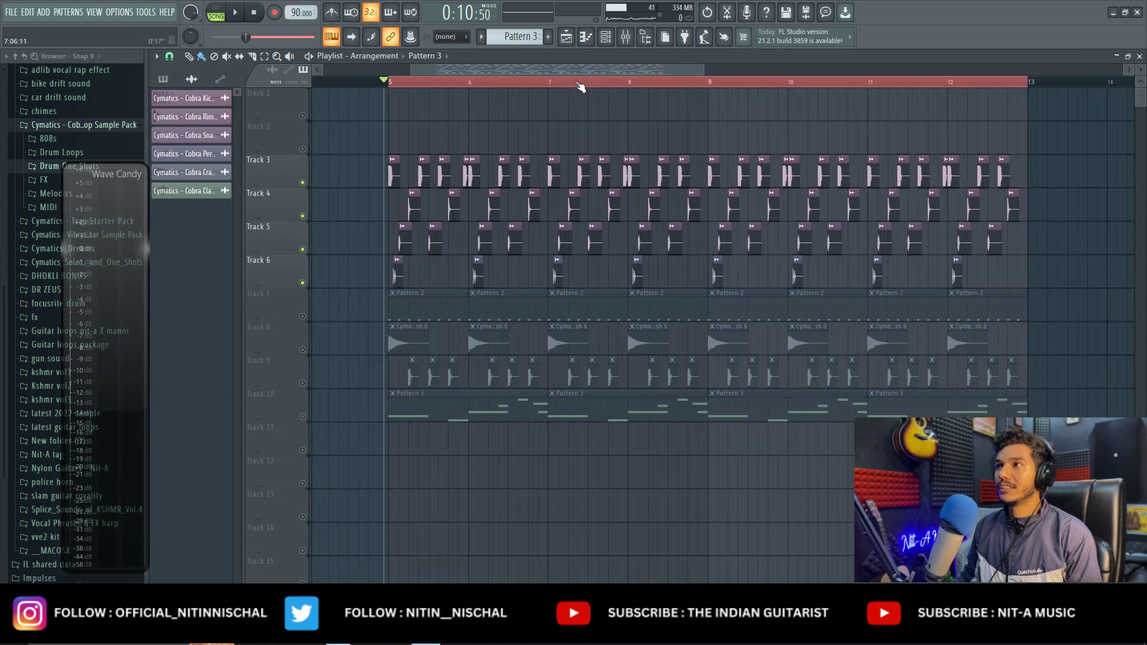
{"action": "scroll", "coordinate": [580, 88], "scroll_direction": "up", "scroll_amount": 1}
{"action": "left_click", "coordinate": [303, 317]}
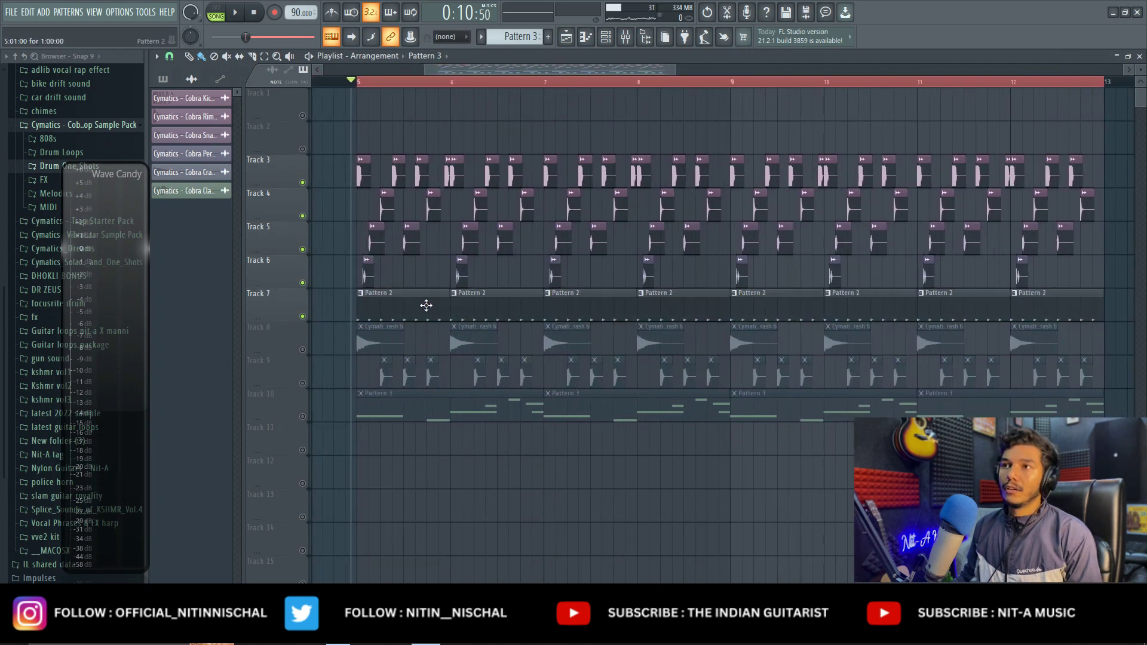
Step: Open Pattern 2, play it on its own, and move the Cobra Closed Hihat 2 mixer track to insert 8
{"action": "double_click", "coordinate": [427, 304]}
{"action": "key", "text": "space"}
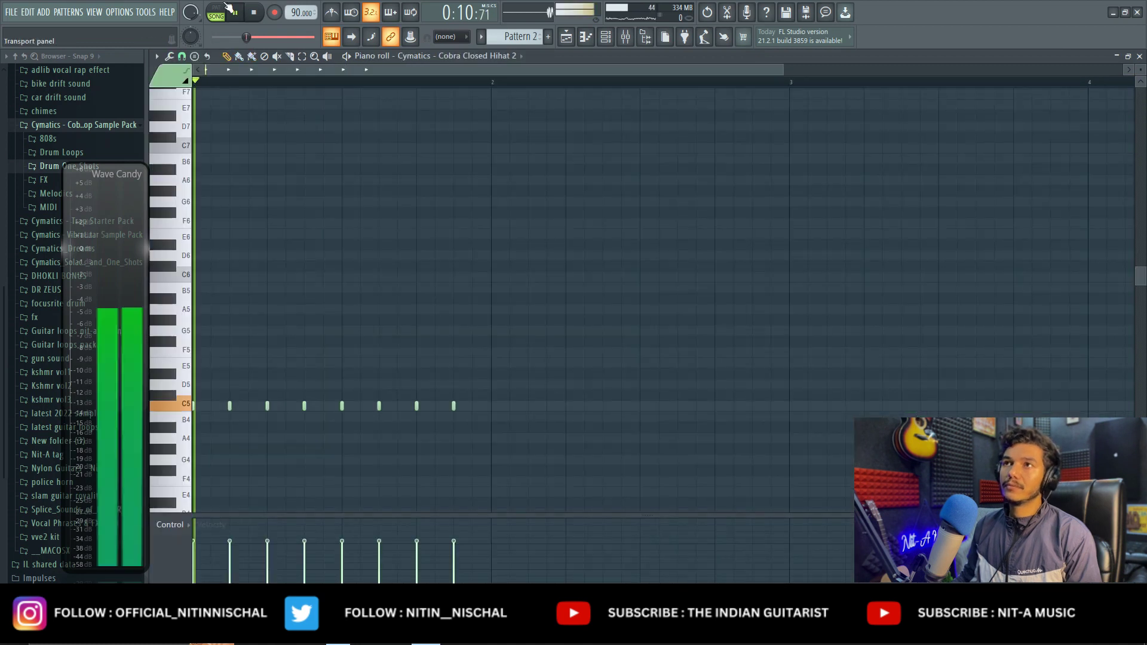
{"action": "left_click", "coordinate": [605, 36]}
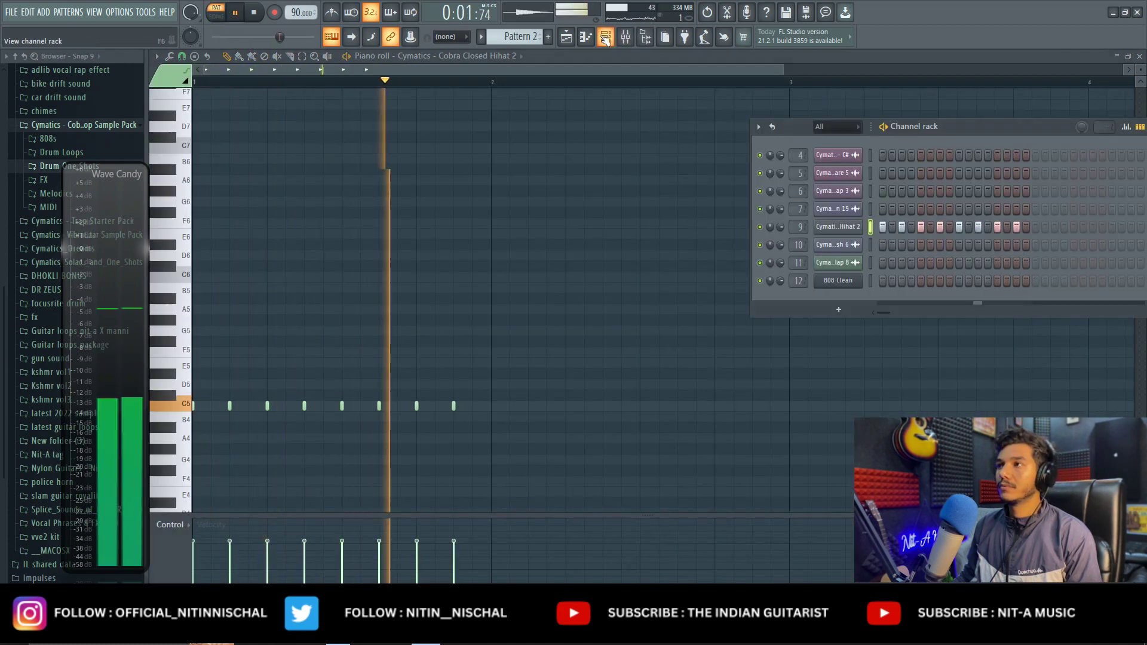
{"action": "left_click", "coordinate": [624, 36]}
{"action": "left_click", "coordinate": [419, 155]}
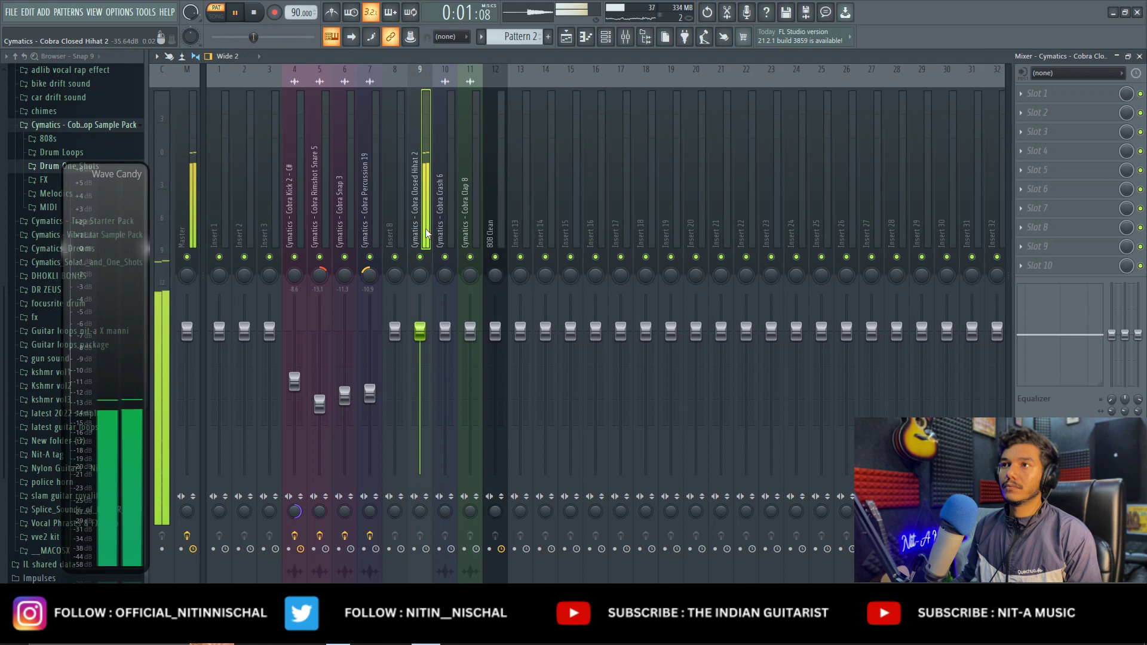
{"action": "key", "text": "alt+Left"}
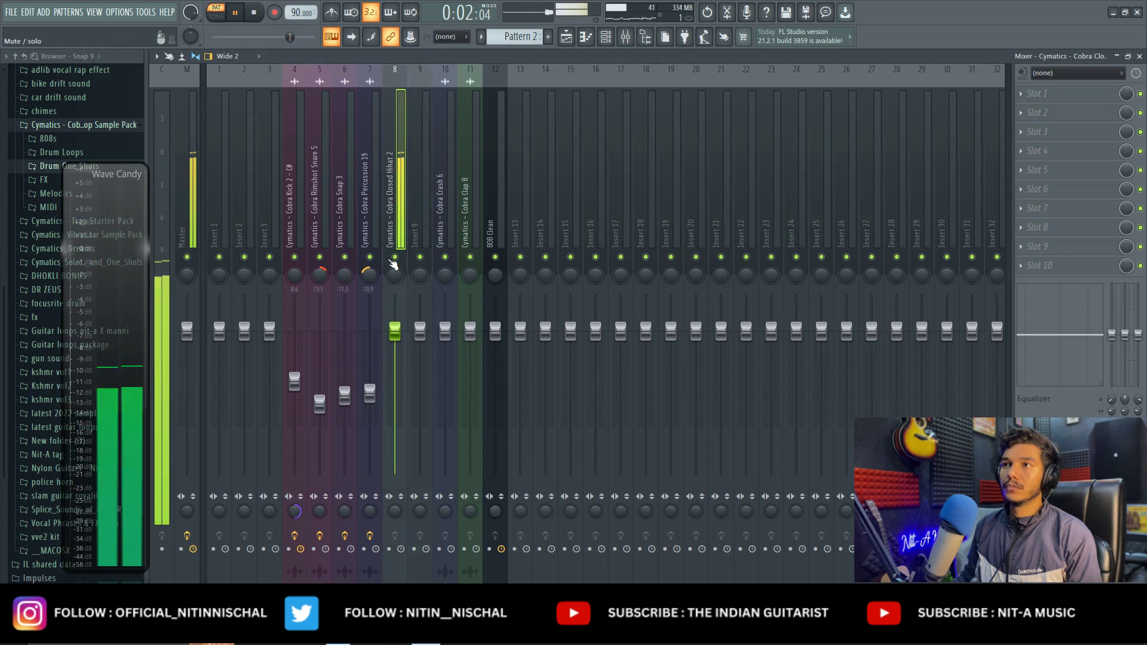
Step: Load Fruity Parametric EQ 2 into slot 1 of the closed hi-hat track and boost band 6 by about 2.3 dB at 5820 Hz
{"action": "left_click", "coordinate": [1060, 94]}
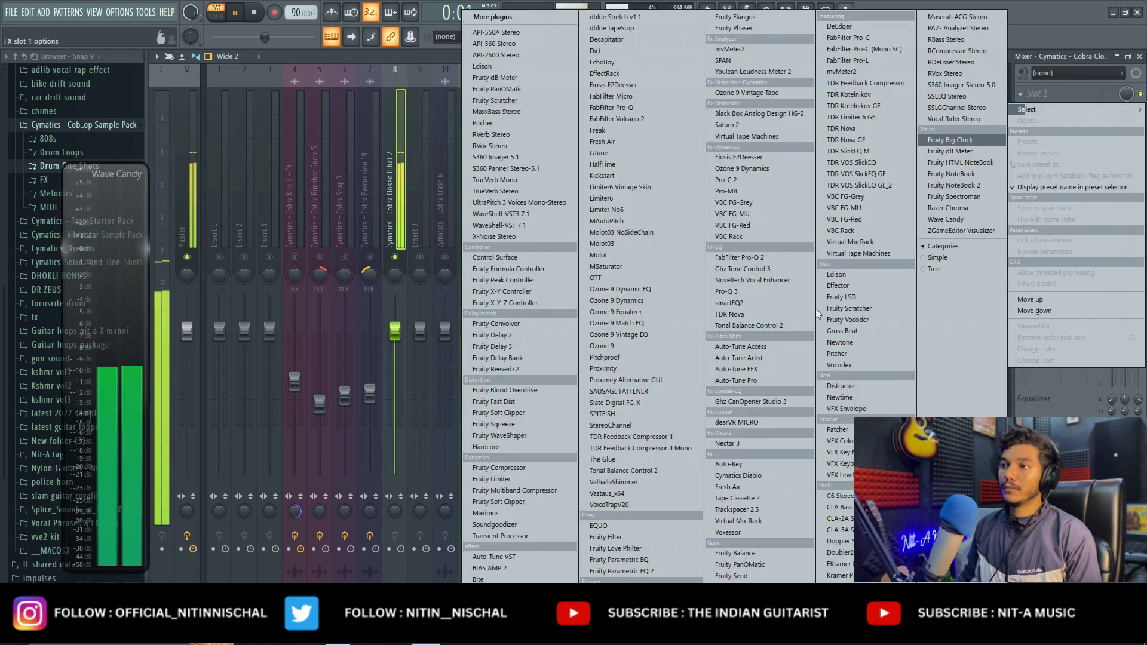
{"action": "left_click", "coordinate": [648, 570]}
{"action": "left_click_drag", "start_coordinate": [405, 270], "coordinate": [427, 262]}
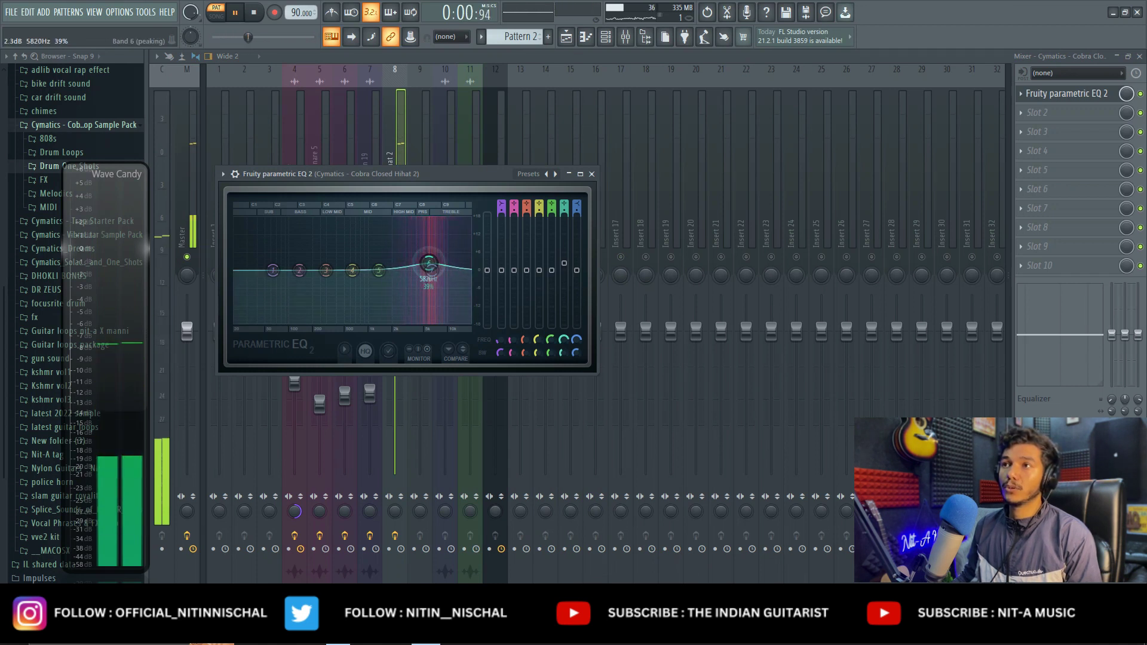
Step: Change band 1 of the hi-hat's EQ to High pass, raise its cutoff close to band 6, and close the EQ
{"action": "right_click", "coordinate": [272, 271]}
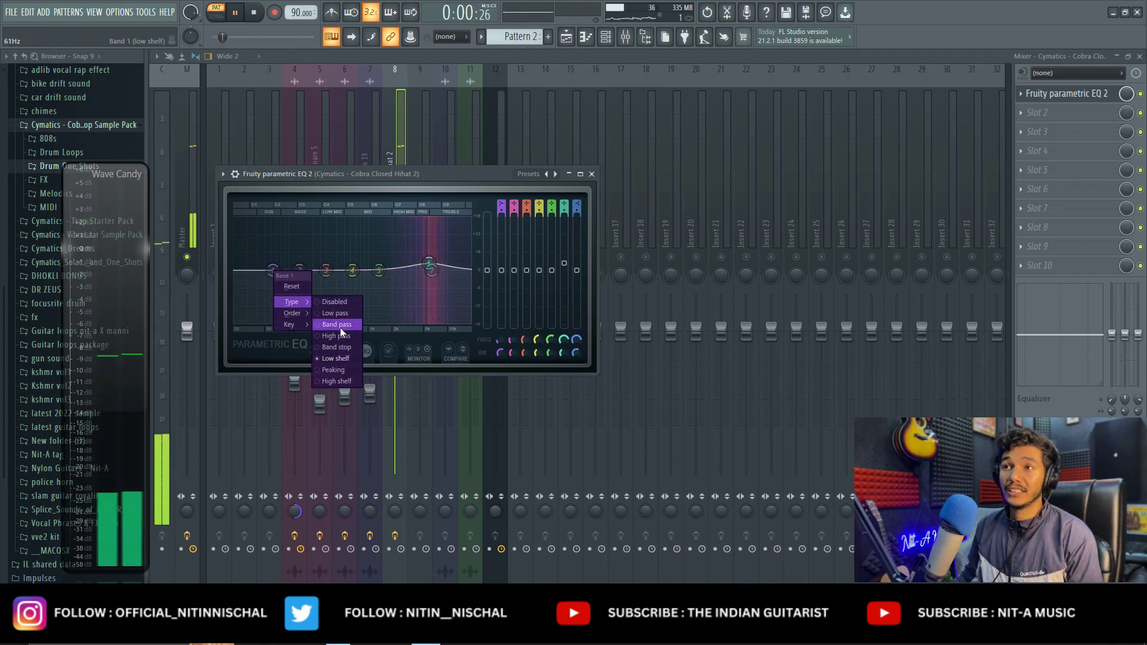
{"action": "left_click", "coordinate": [340, 332]}
{"action": "left_click_drag", "start_coordinate": [273, 274], "coordinate": [431, 270]}
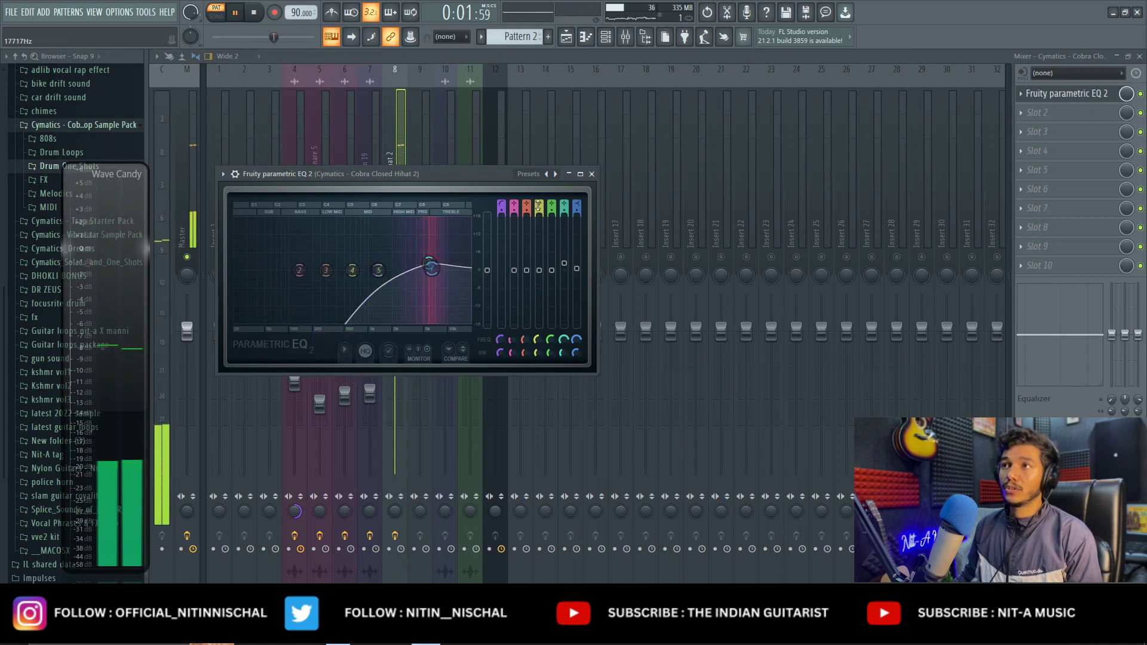
{"action": "left_click", "coordinate": [1067, 94]}
Step: Load CLA-2A Stereo into slot 2 of the hi-hat track, set its peak reduction to about 47.4, and close it
{"action": "left_click", "coordinate": [1102, 111]}
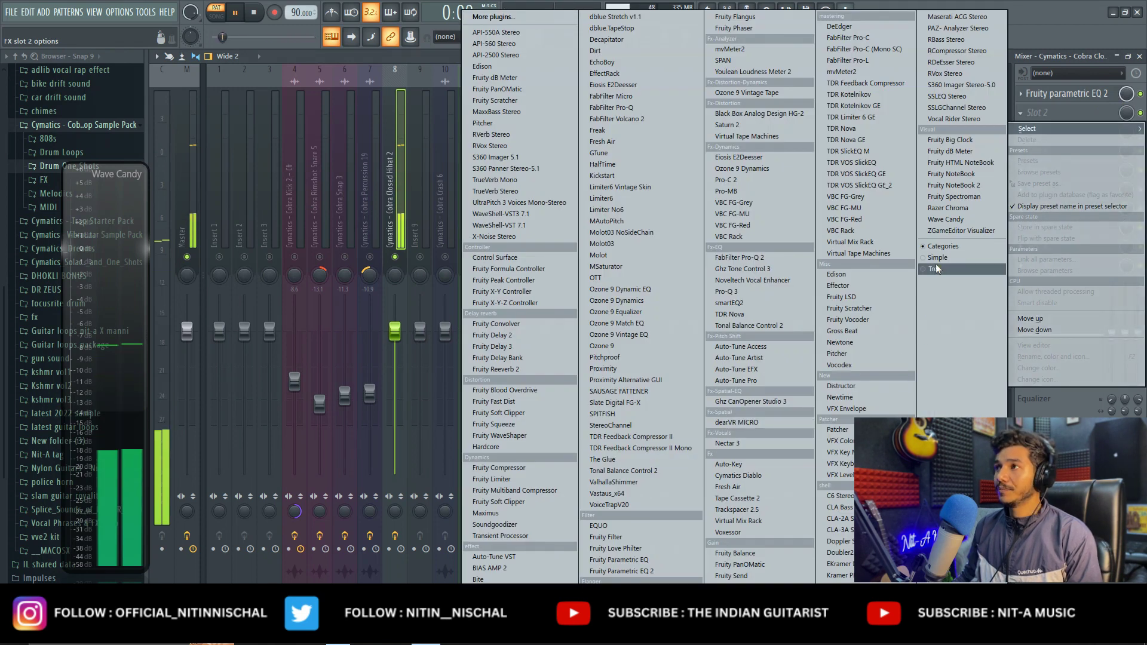
{"action": "left_click", "coordinate": [849, 520]}
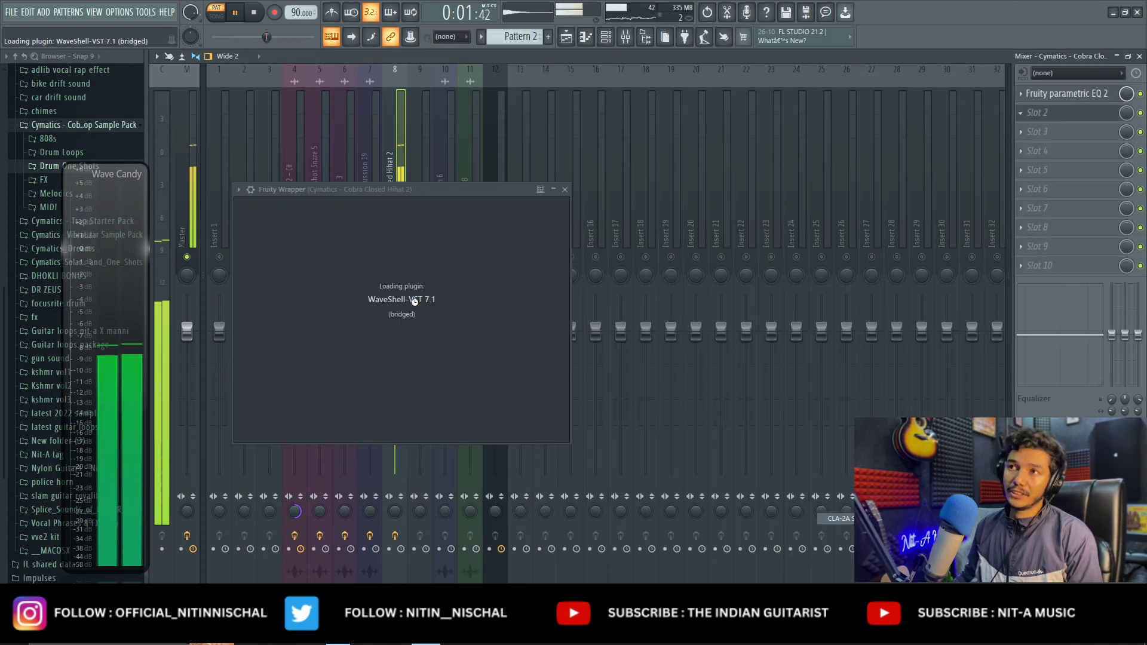
{"action": "left_click_drag", "start_coordinate": [528, 273], "coordinate": [528, 280]}
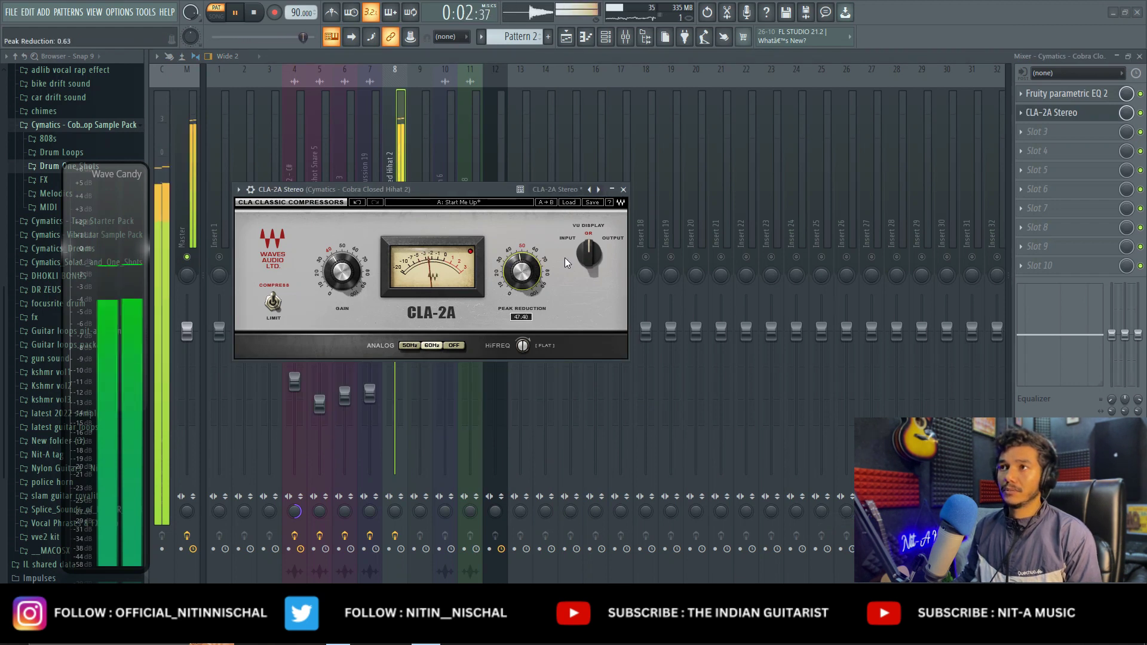
{"action": "left_click", "coordinate": [624, 190]}
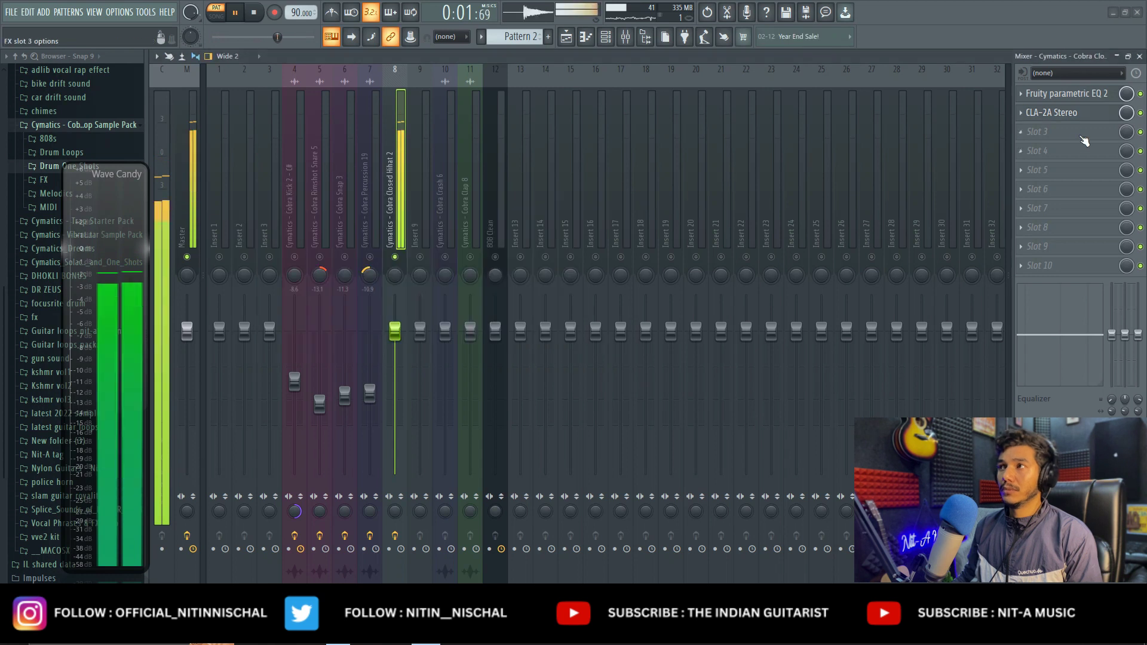
Step: Load Fruity Stereo Shaper into slot 3 of the hi-hat track with the Stereoize 3 preset and set its mix level to about 57%
{"action": "left_click", "coordinate": [1077, 129]}
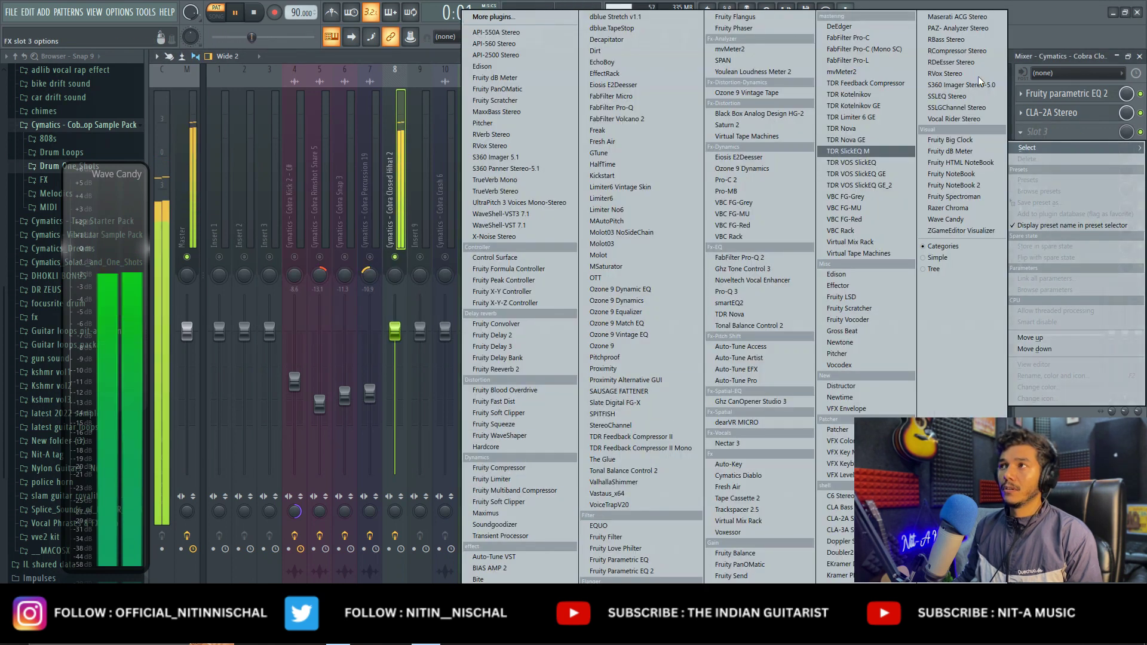
{"action": "left_click", "coordinate": [741, 597]}
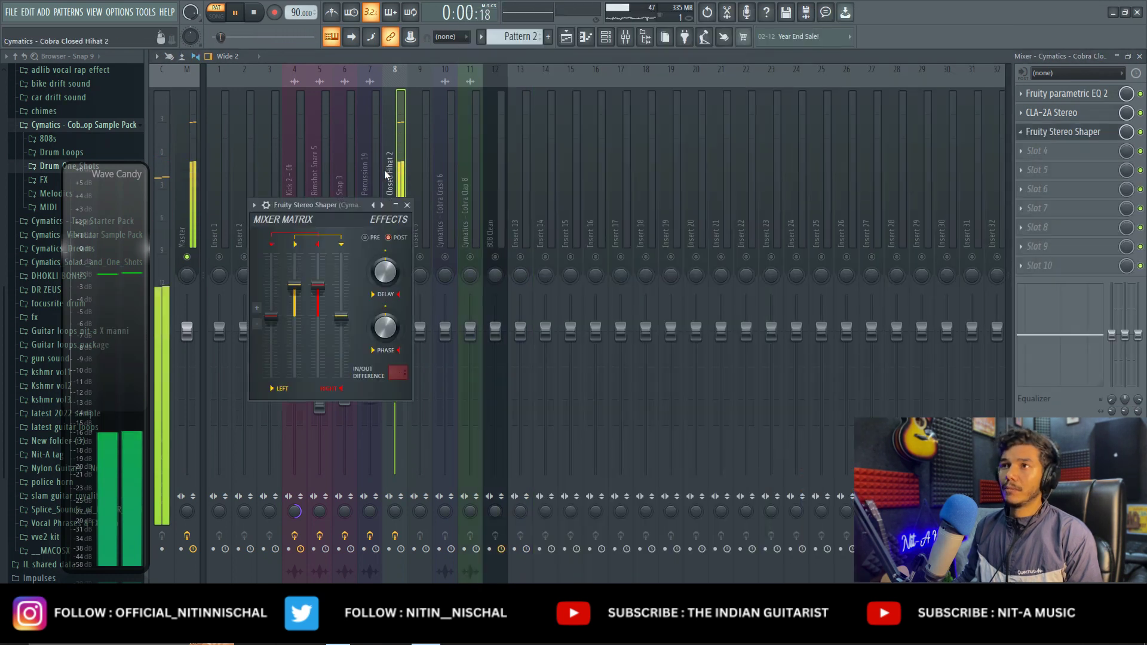
{"action": "left_click", "coordinate": [382, 205]}
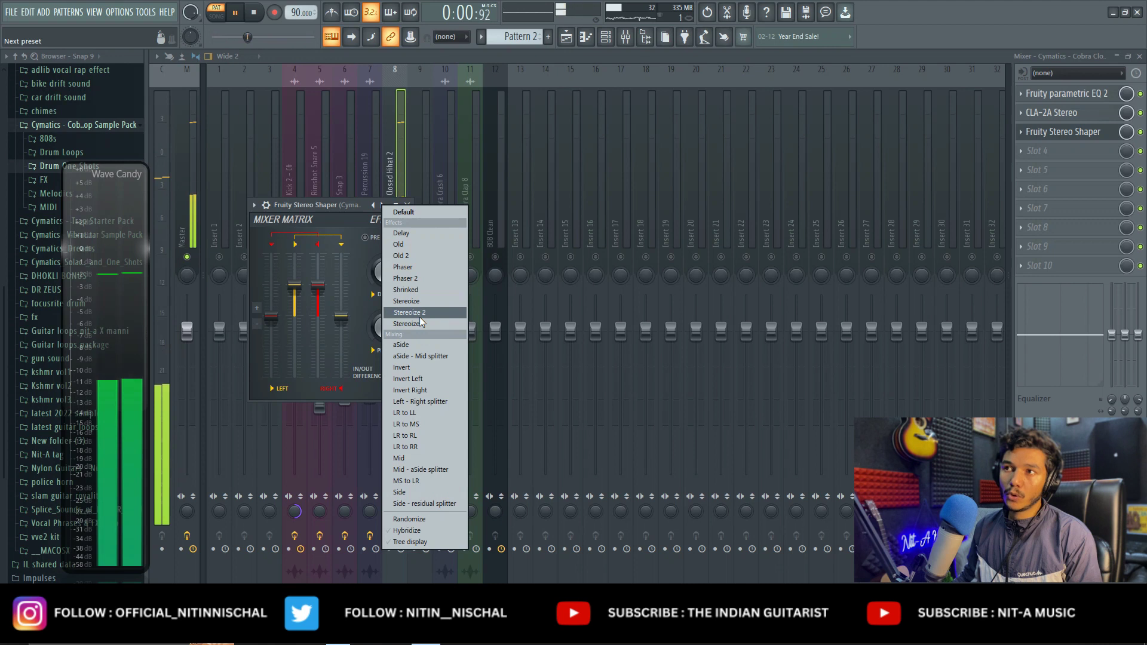
{"action": "left_click", "coordinate": [422, 323]}
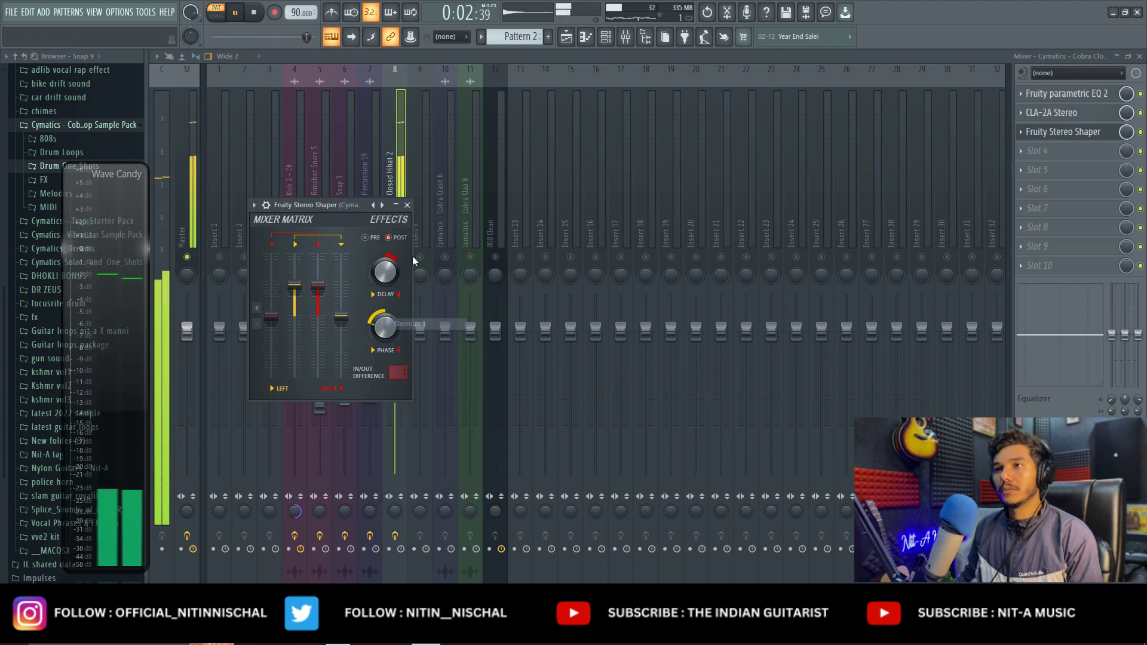
{"action": "left_click", "coordinate": [407, 205]}
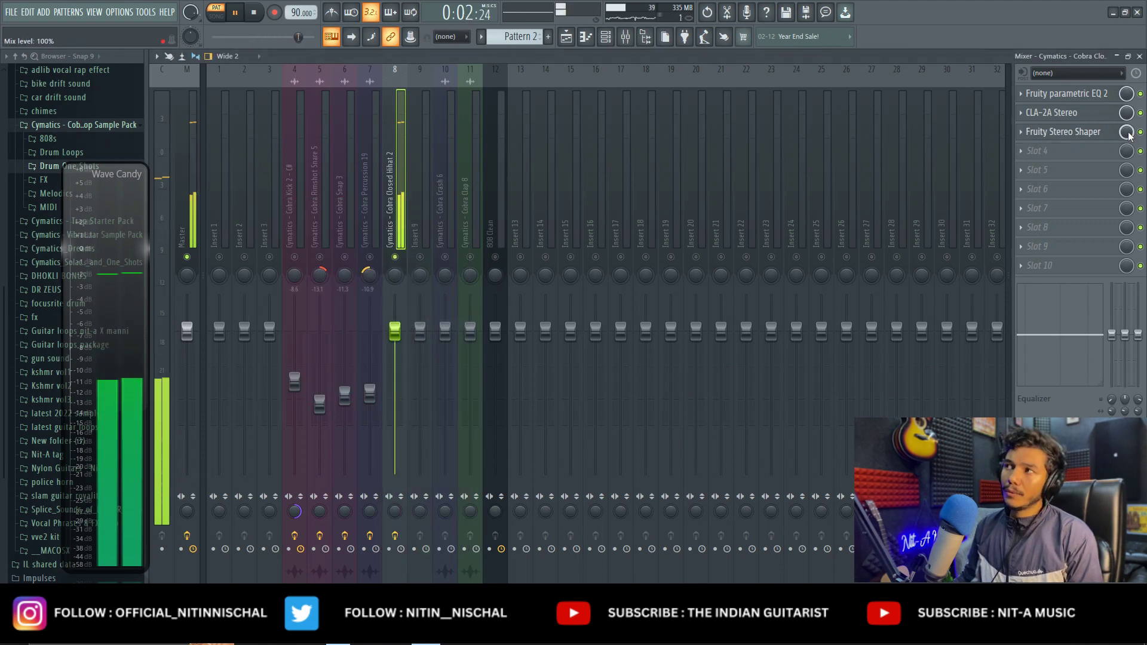
{"action": "left_click_drag", "start_coordinate": [1127, 131], "coordinate": [1126, 140]}
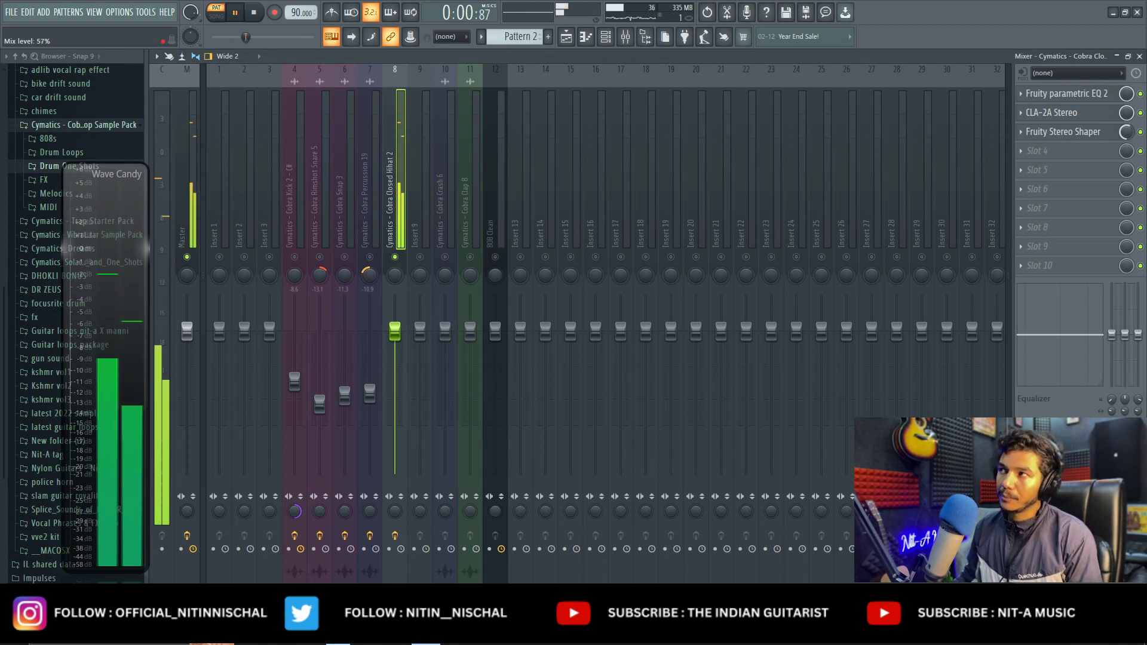
Step: Unsolo the hi-hat track, play the beat in song mode and lower the hi-hat's level to about -11.1 dB
{"action": "right_click", "coordinate": [395, 257]}
{"action": "left_click_drag", "start_coordinate": [395, 331], "coordinate": [395, 389]}
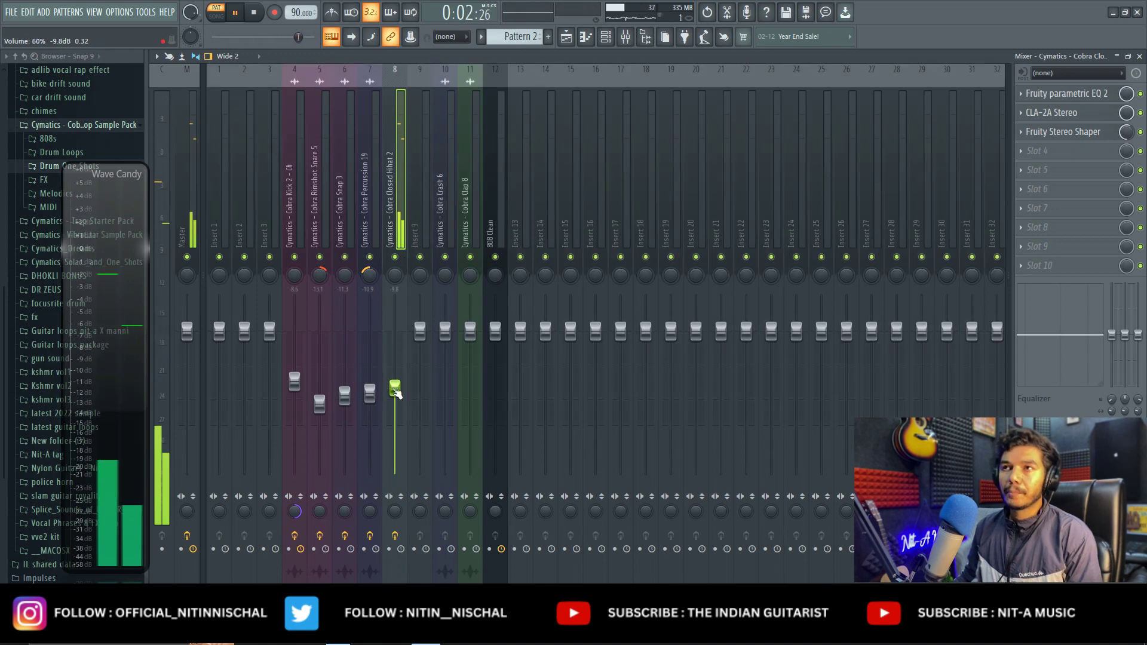
{"action": "key", "text": "space"}
{"action": "left_click", "coordinate": [216, 12]}
{"action": "key", "text": "space"}
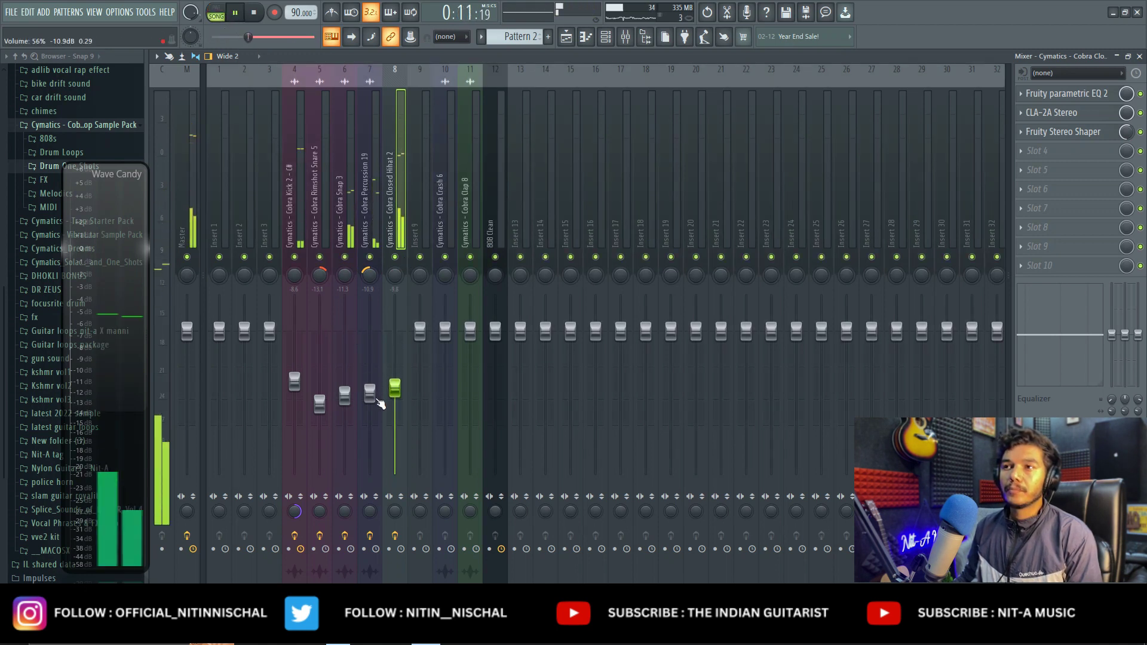
{"action": "scroll", "coordinate": [395, 387], "scroll_direction": "up", "scroll_amount": 1}
{"action": "scroll", "coordinate": [395, 391], "scroll_direction": "down", "scroll_amount": 3}
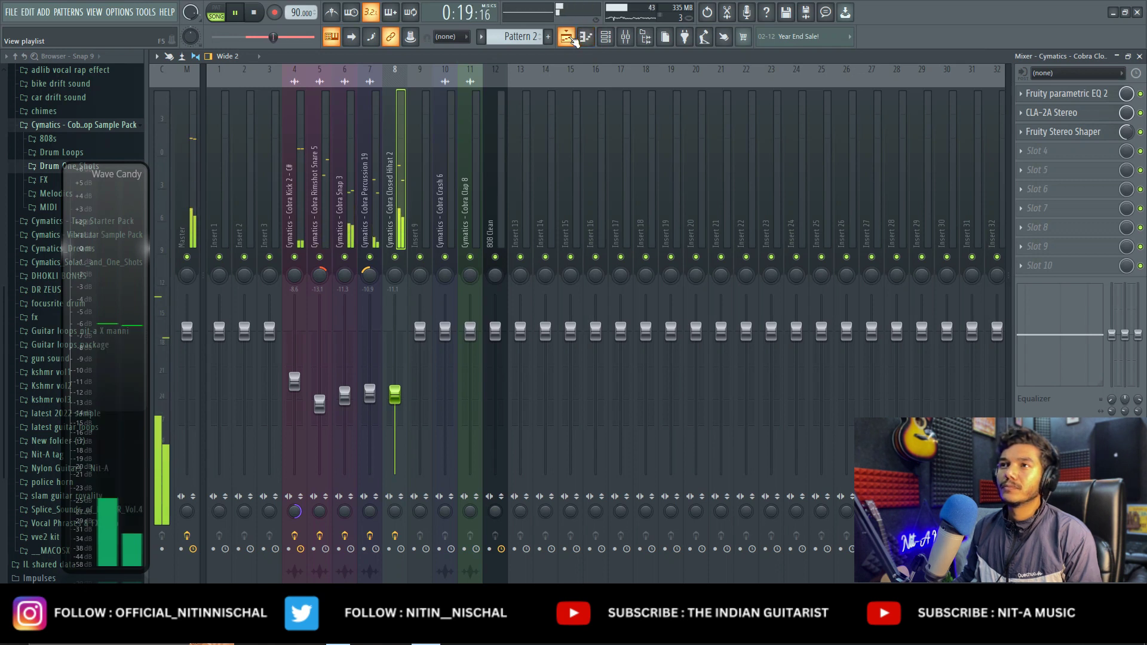
Step: Stop playback and unmute Track 8 with the crash clips in the playlist
{"action": "left_click", "coordinate": [567, 37]}
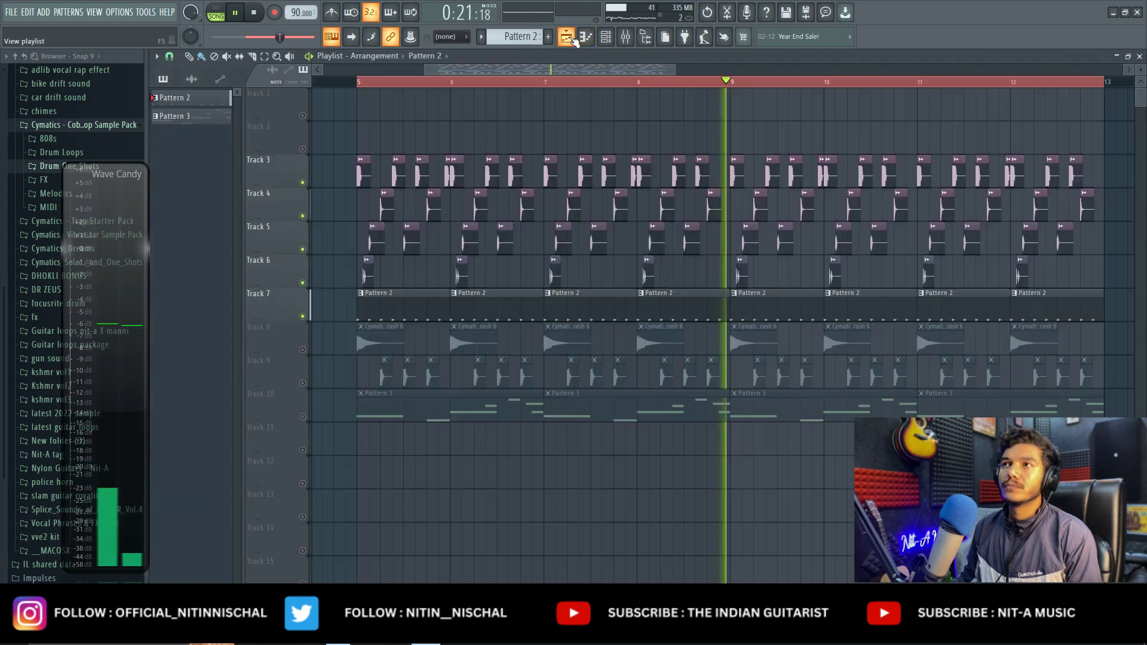
{"action": "key", "text": "space"}
{"action": "scroll", "coordinate": [586, 90], "scroll_direction": "down", "scroll_amount": 2}
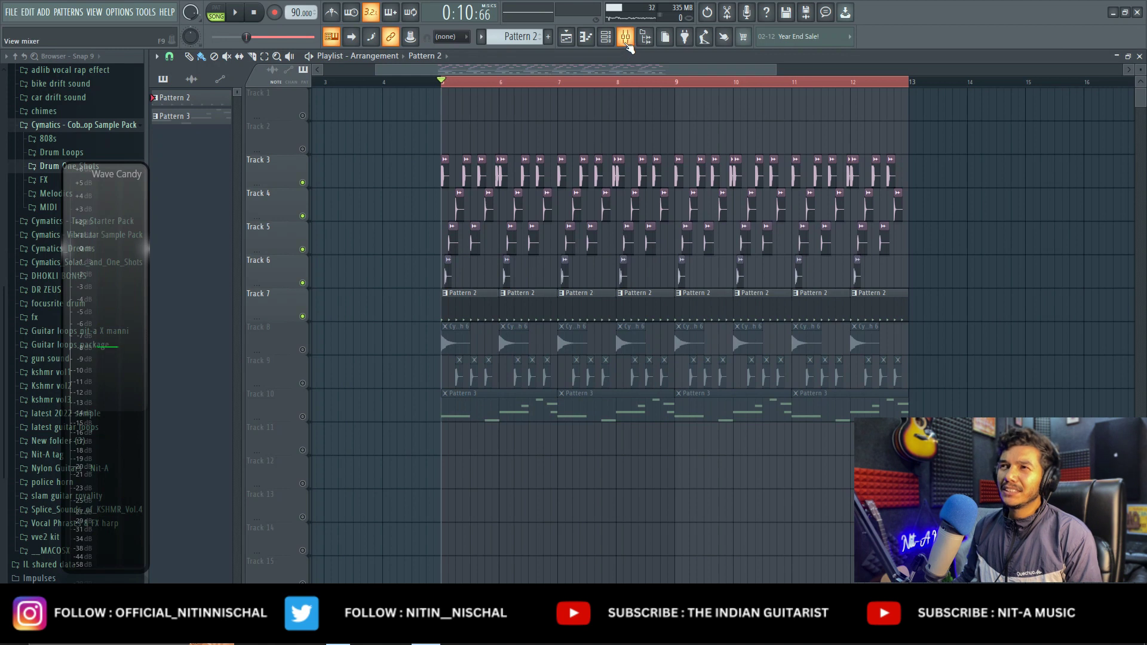
{"action": "left_click", "coordinate": [627, 42]}
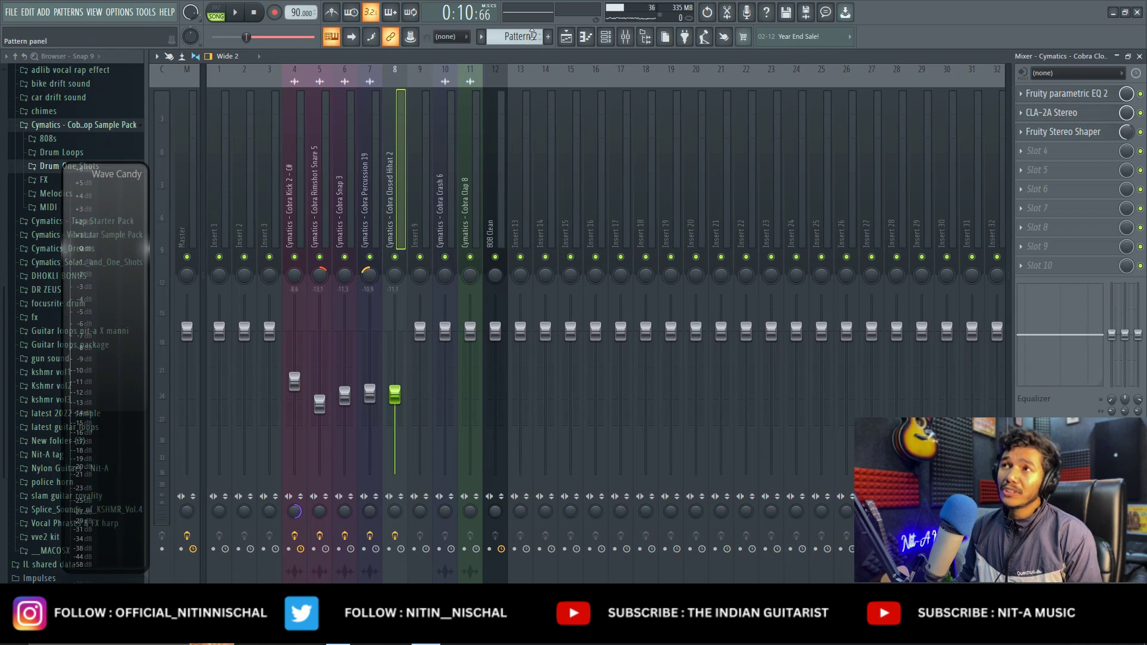
{"action": "left_click", "coordinate": [572, 38]}
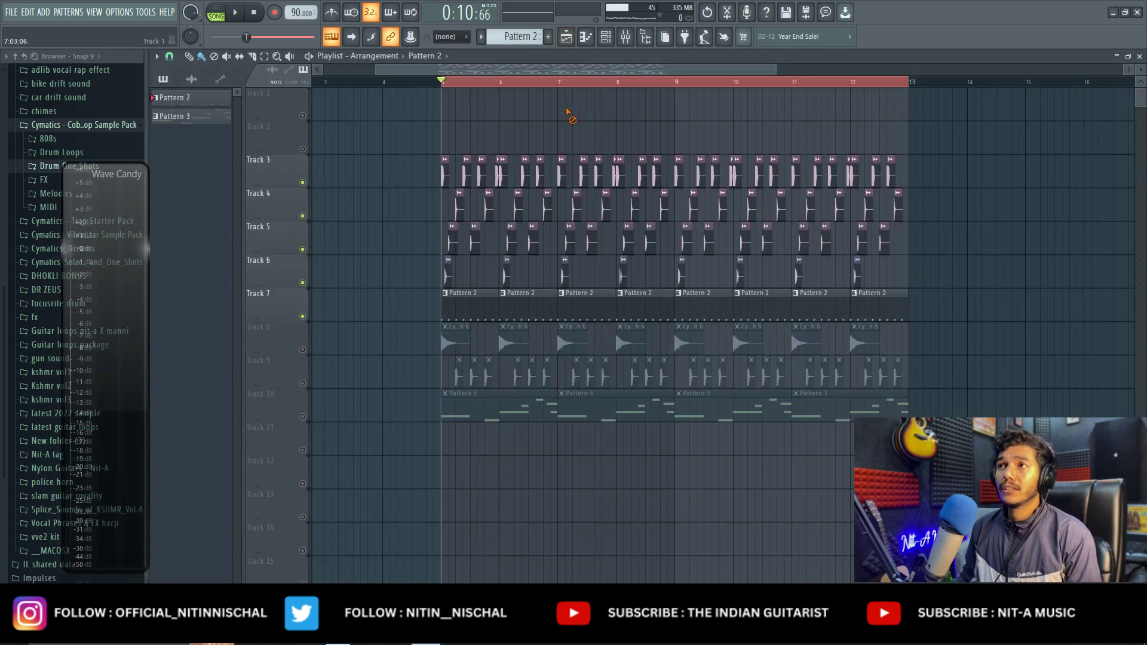
{"action": "scroll", "coordinate": [596, 91], "scroll_direction": "up", "scroll_amount": 3}
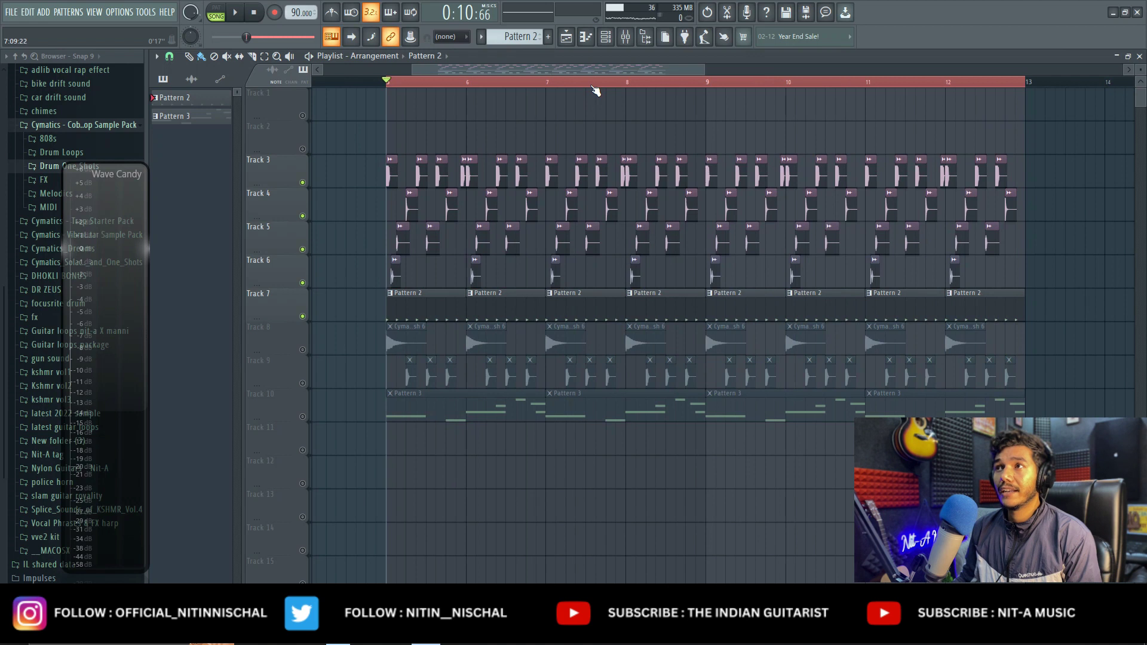
{"action": "scroll", "coordinate": [594, 91], "scroll_direction": "down", "scroll_amount": 2}
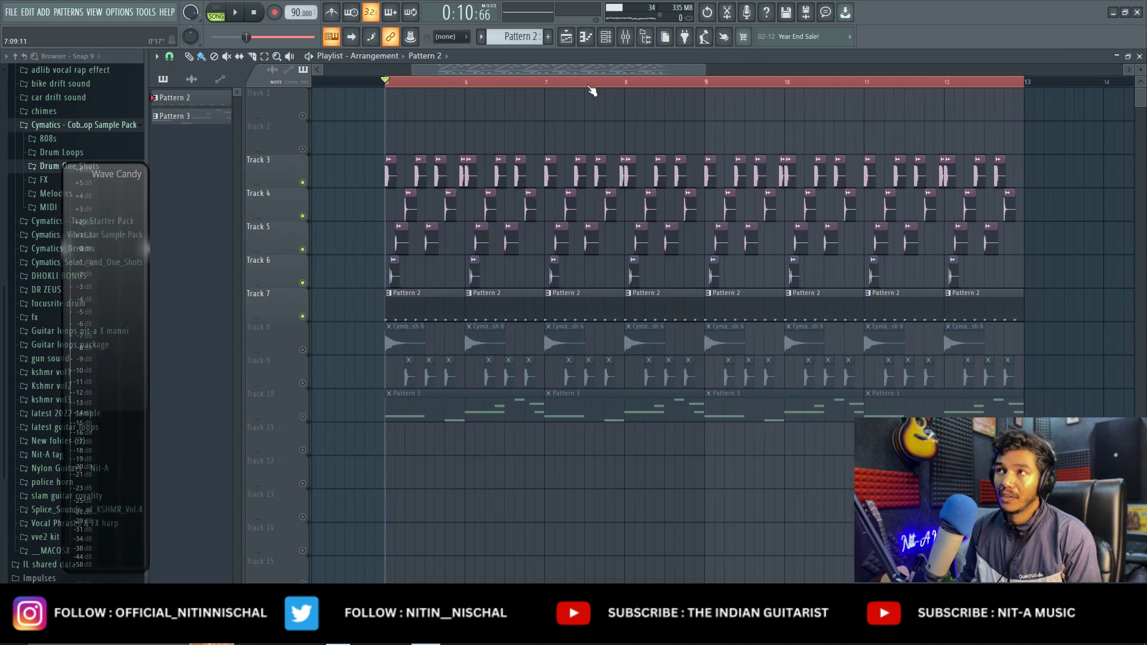
{"action": "scroll", "coordinate": [597, 87], "scroll_direction": "right", "scroll_amount": 2}
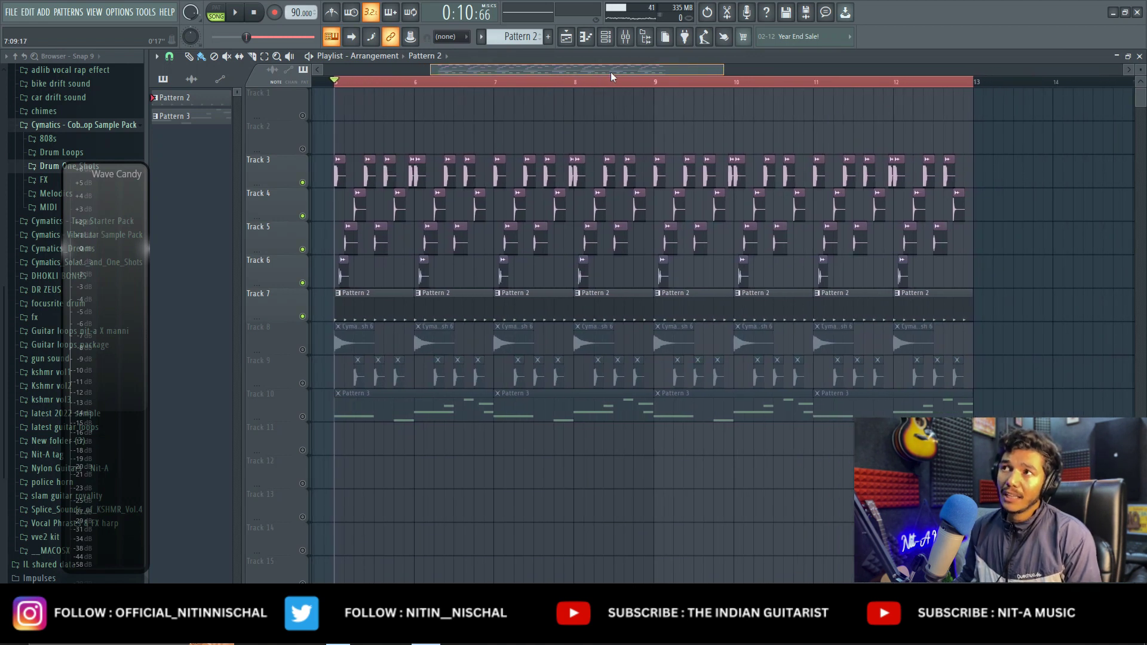
{"action": "left_click_drag", "start_coordinate": [615, 70], "coordinate": [611, 70]}
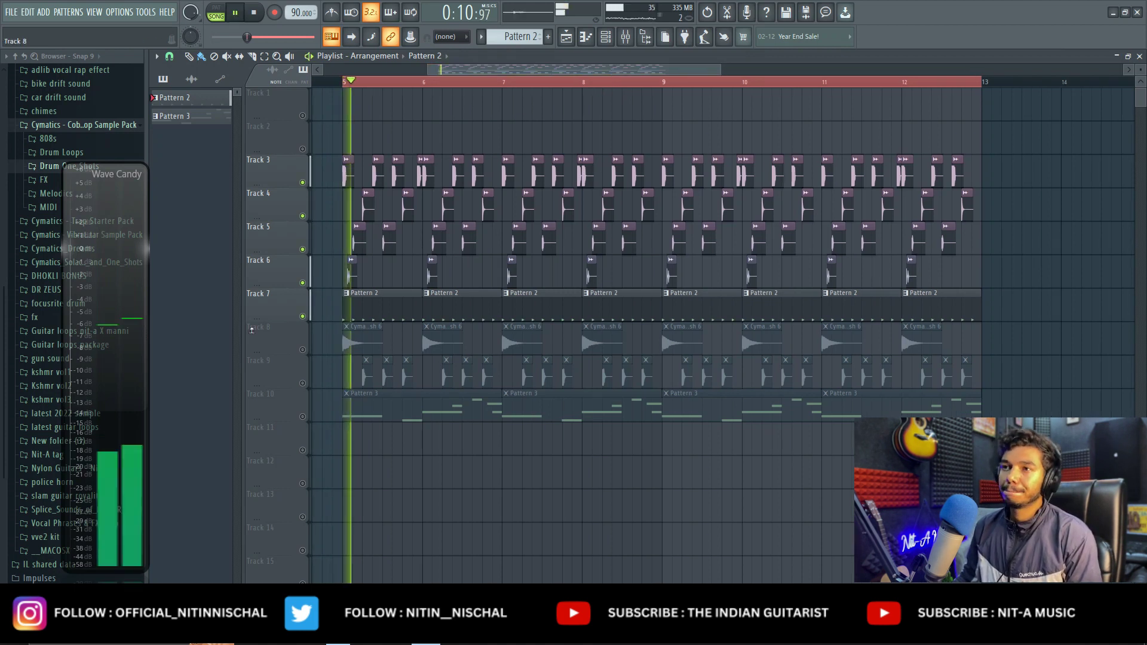
{"action": "left_click", "coordinate": [303, 351]}
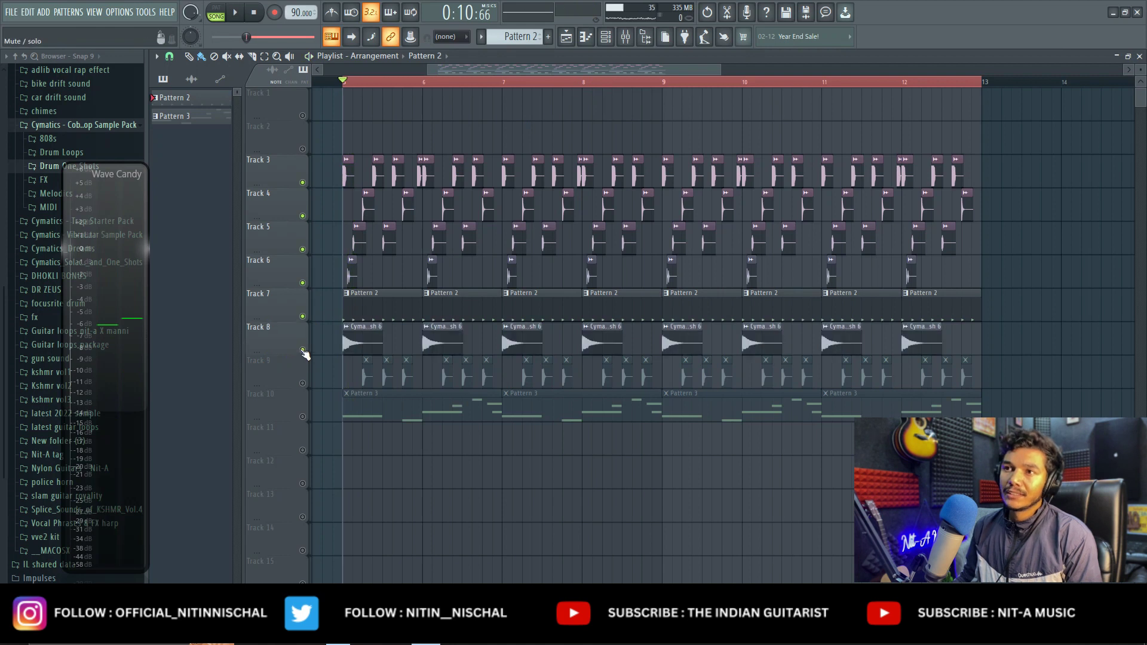
Step: Open the crash sample's channel and play the arrangement in song mode to audition the crash with the drums
{"action": "double_click", "coordinate": [357, 329]}
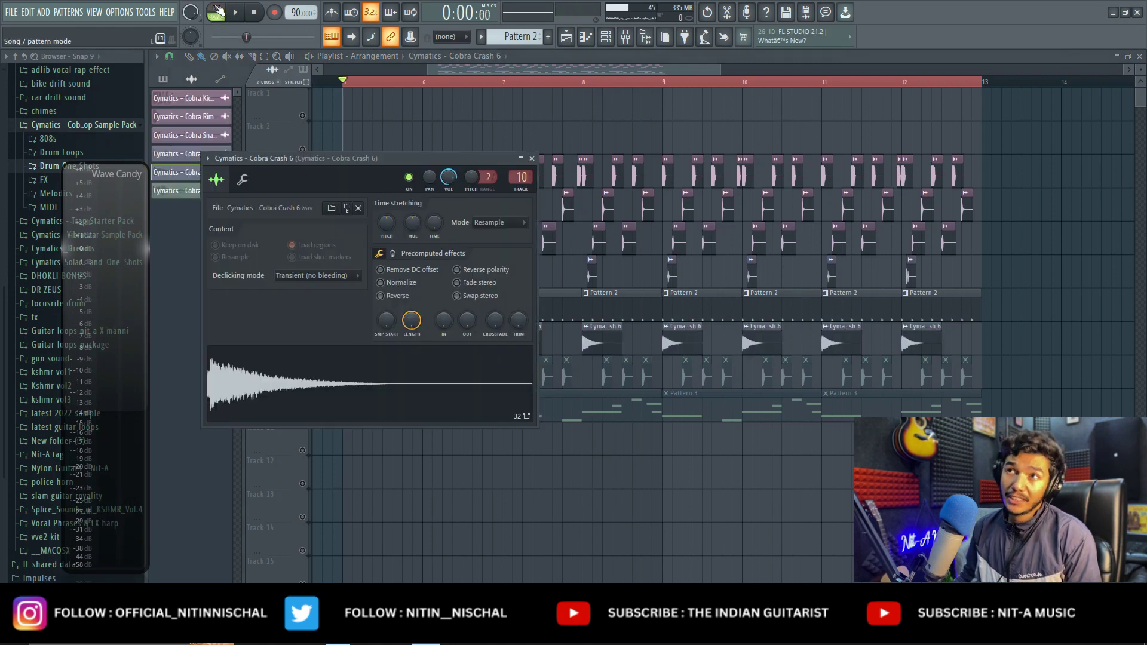
{"action": "left_click", "coordinate": [626, 38]}
{"action": "key", "text": "space"}
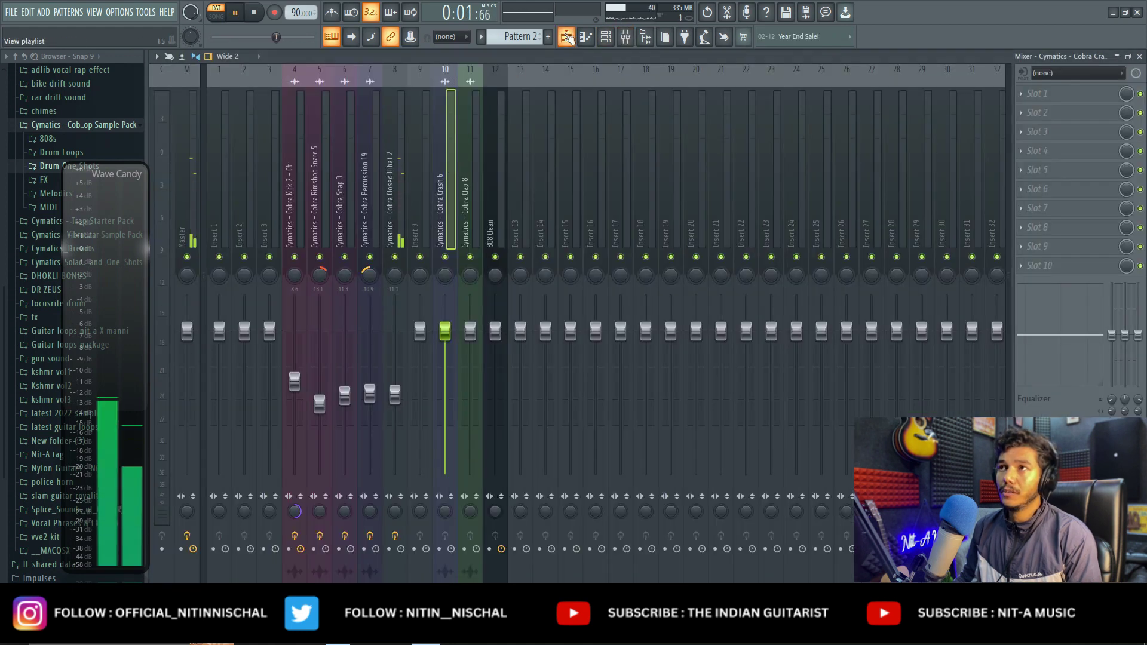
{"action": "left_click", "coordinate": [566, 37]}
{"action": "key", "text": "l"}
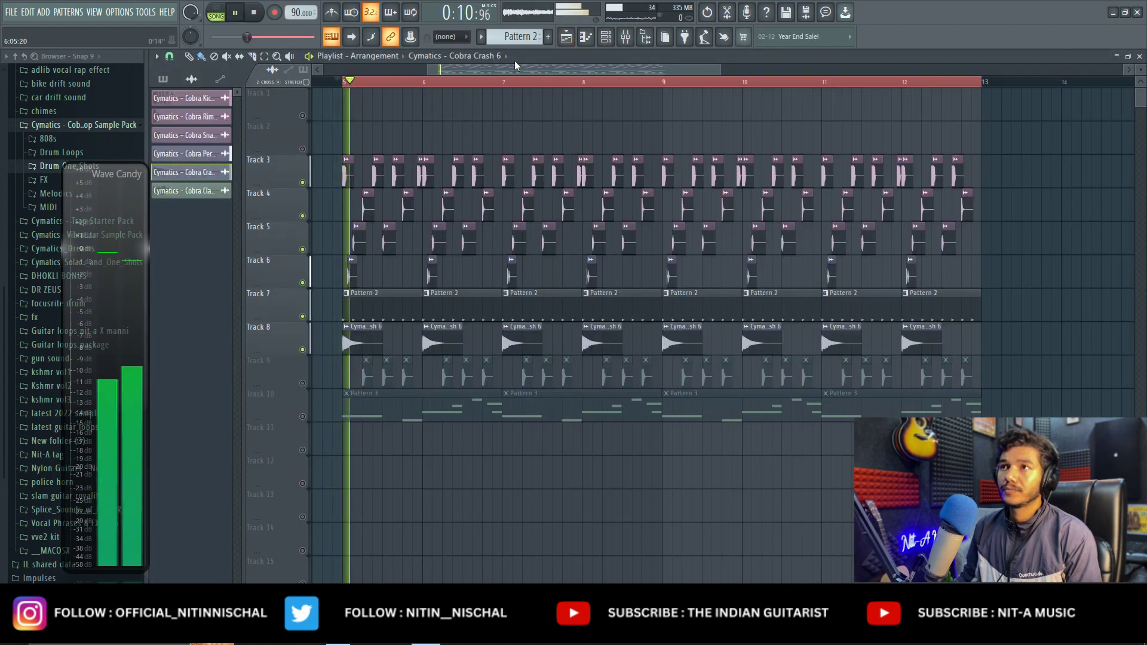
{"action": "key", "text": "F9"}
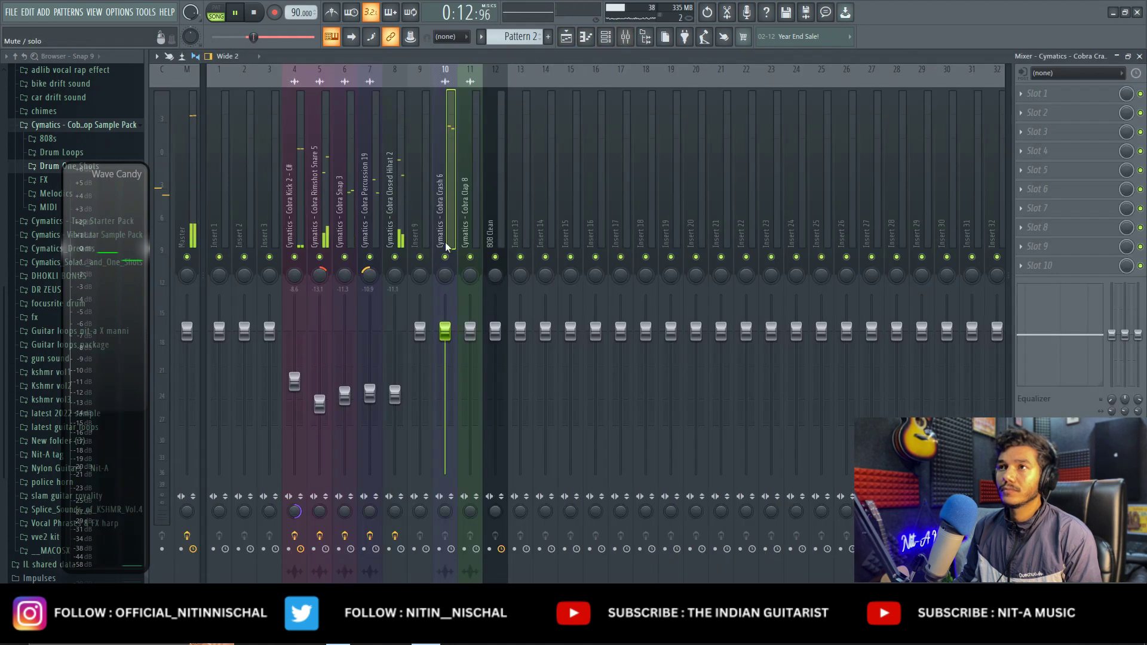
Step: Stop playback and set a loop region over the first crash hit in the playlist
{"action": "key", "text": "space"}
{"action": "left_click", "coordinate": [567, 37]}
{"action": "left_click_drag", "start_coordinate": [341, 90], "coordinate": [398, 92]}
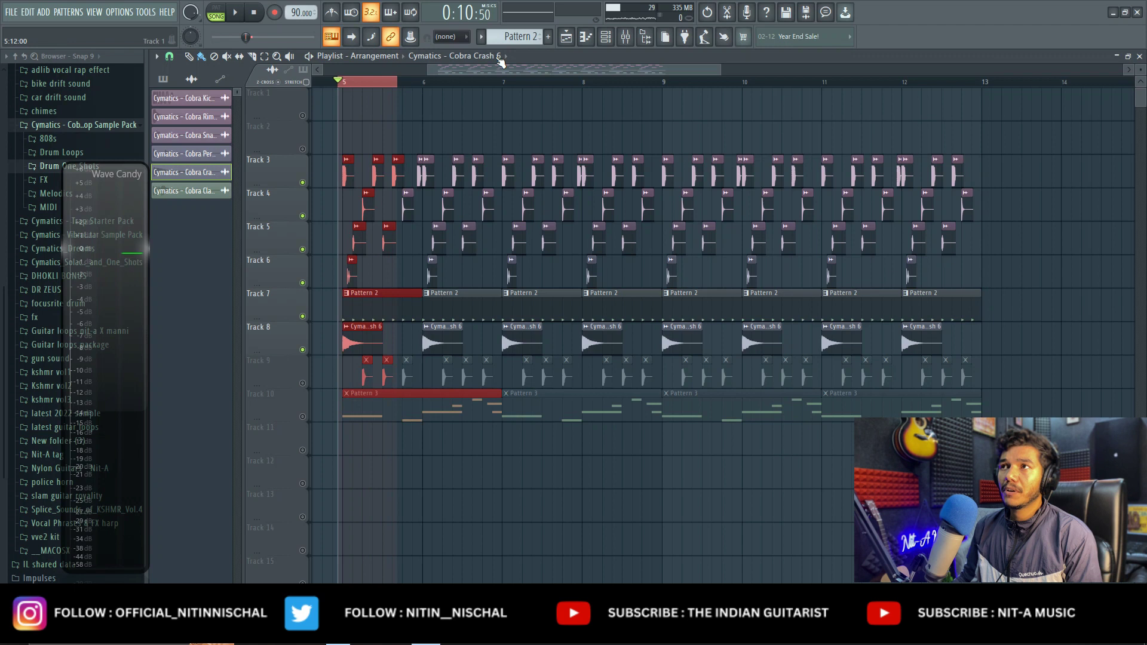
Step: Move the crash to mixer track 9, solo it and play the looped hit
{"action": "left_click", "coordinate": [625, 37]}
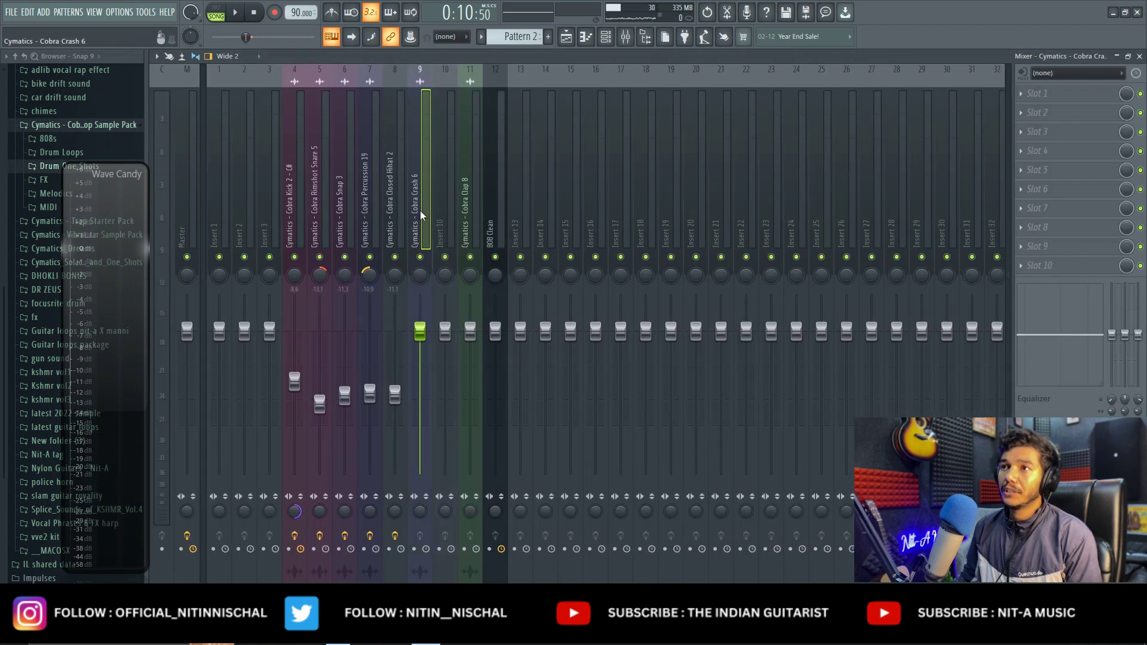
{"action": "left_click", "coordinate": [421, 254]}
{"action": "key", "text": "space"}
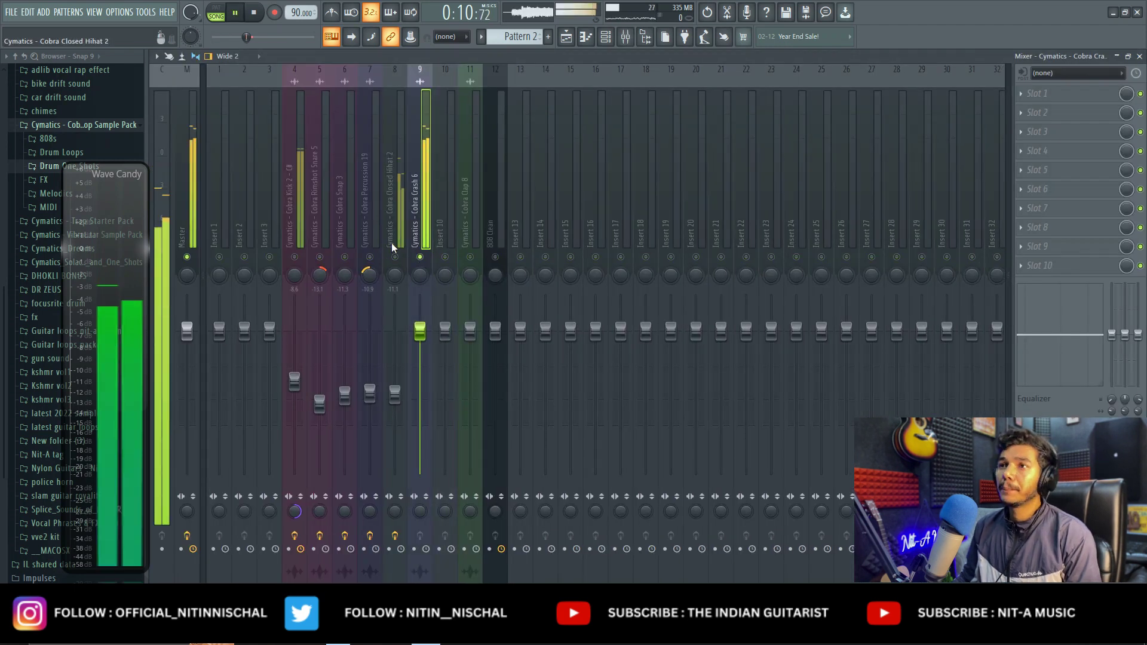
Step: Load Fruity Parametric EQ 2 into slot 1 of the crash track and stop playback
{"action": "left_click", "coordinate": [1037, 93]}
{"action": "left_click", "coordinate": [681, 572]}
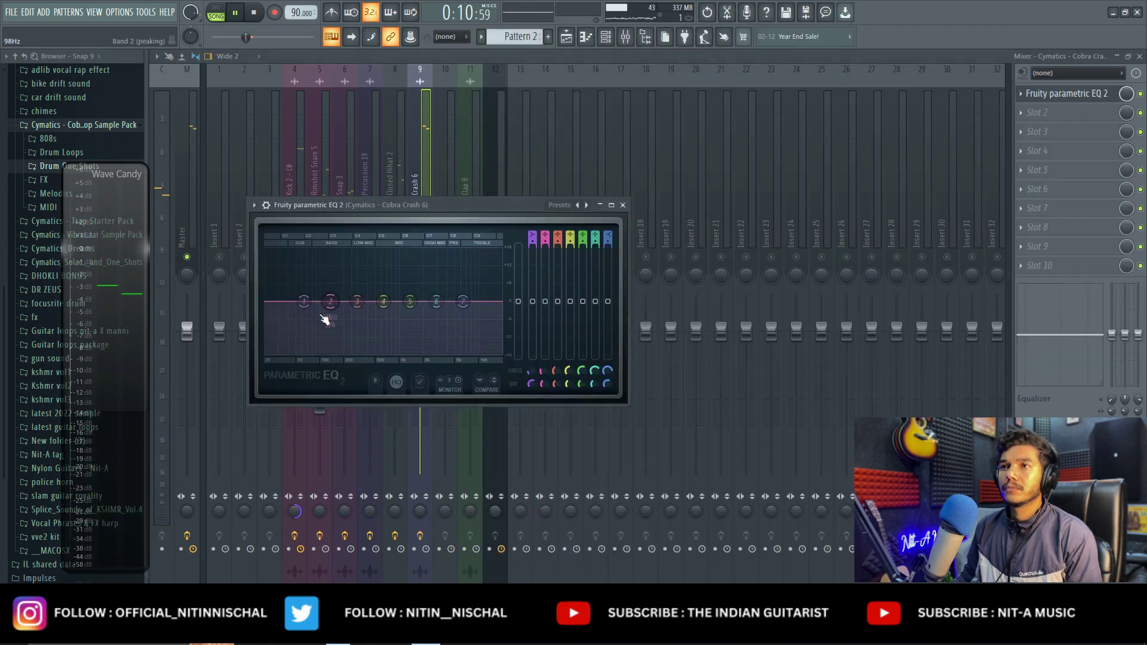
{"action": "key", "text": "space"}
Step: Set band 1 of the crash's EQ to High pass with its cutoff near band 5, lower bands 6 and 7, and close the EQ
{"action": "right_click", "coordinate": [304, 302]}
{"action": "mouse_move", "coordinate": [321, 333]}
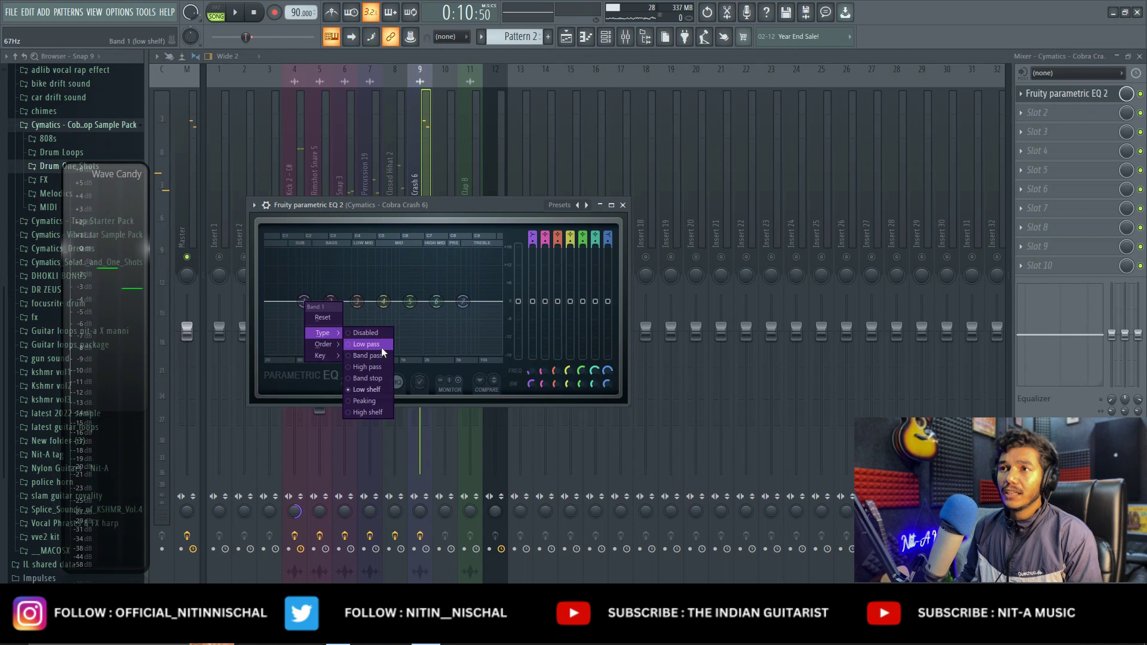
{"action": "left_click", "coordinate": [378, 368]}
{"action": "left_click_drag", "start_coordinate": [306, 301], "coordinate": [464, 323]}
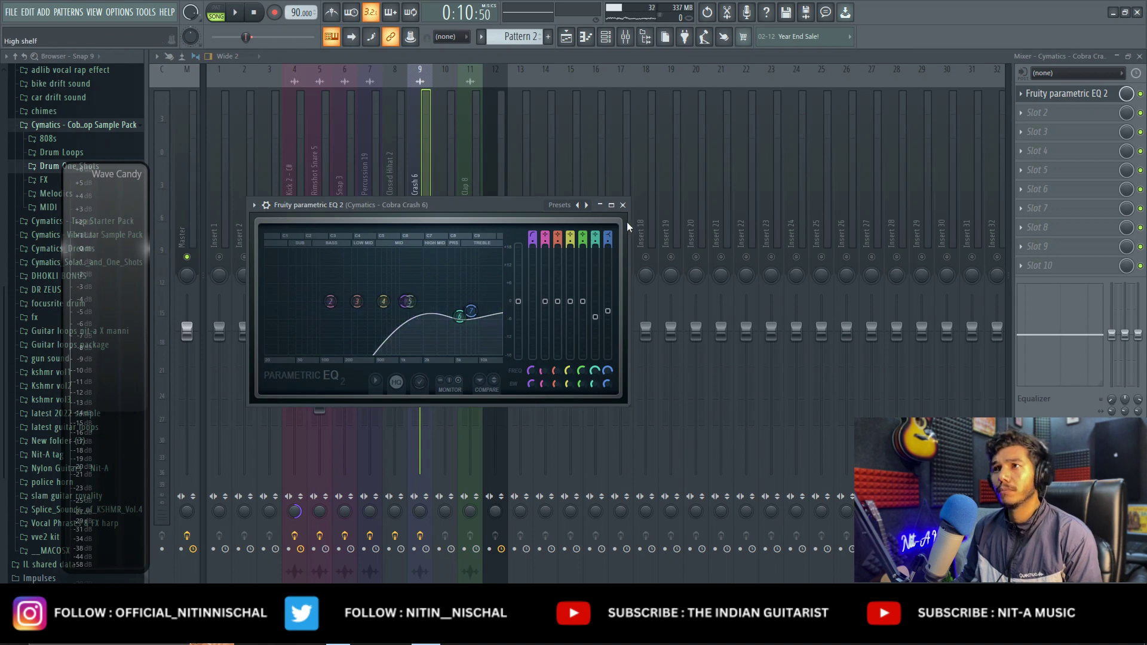
{"action": "left_click", "coordinate": [623, 206]}
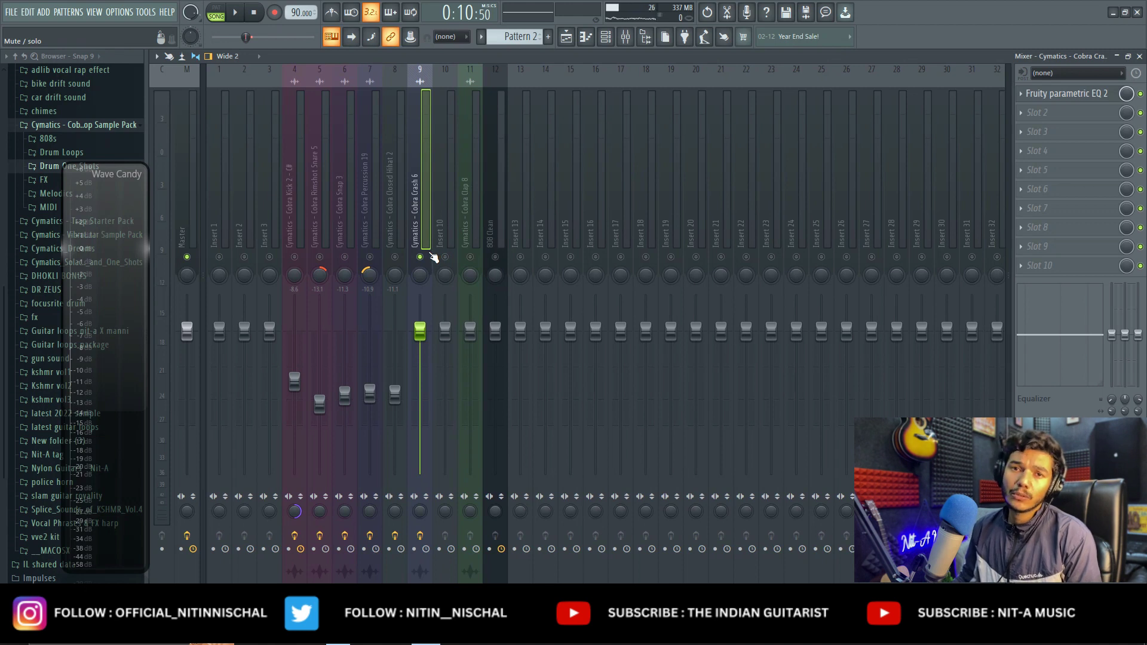
Step: Unsolo the crash track and lower its level to about -14.6 dB during playback
{"action": "key", "text": "space"}
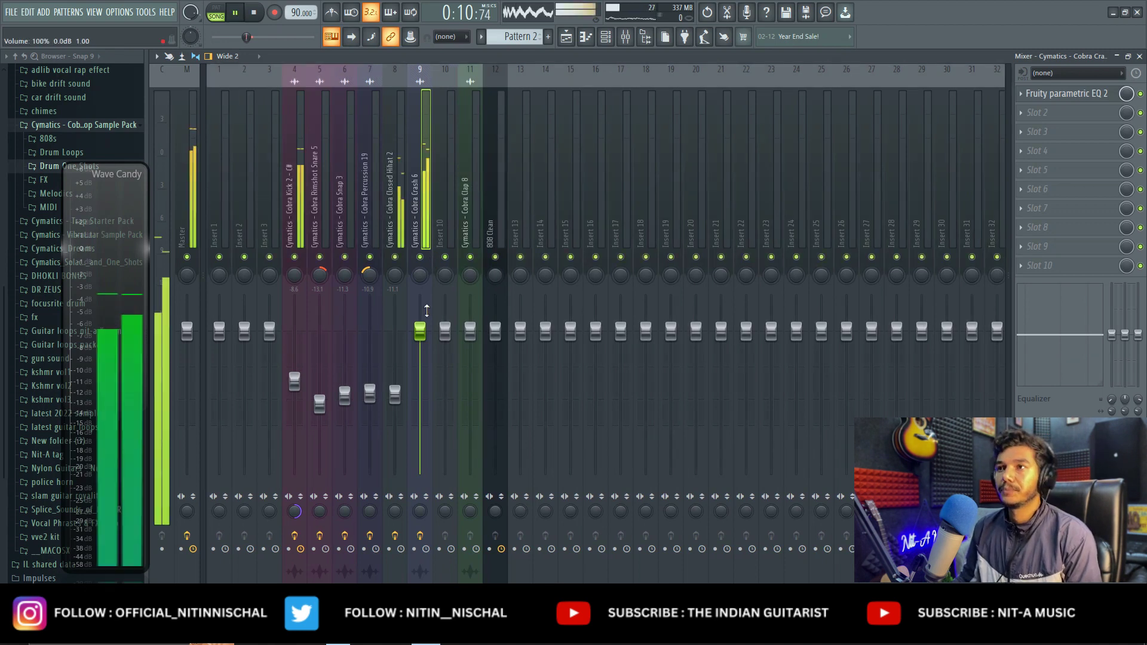
{"action": "left_click_drag", "start_coordinate": [420, 331], "coordinate": [420, 409]}
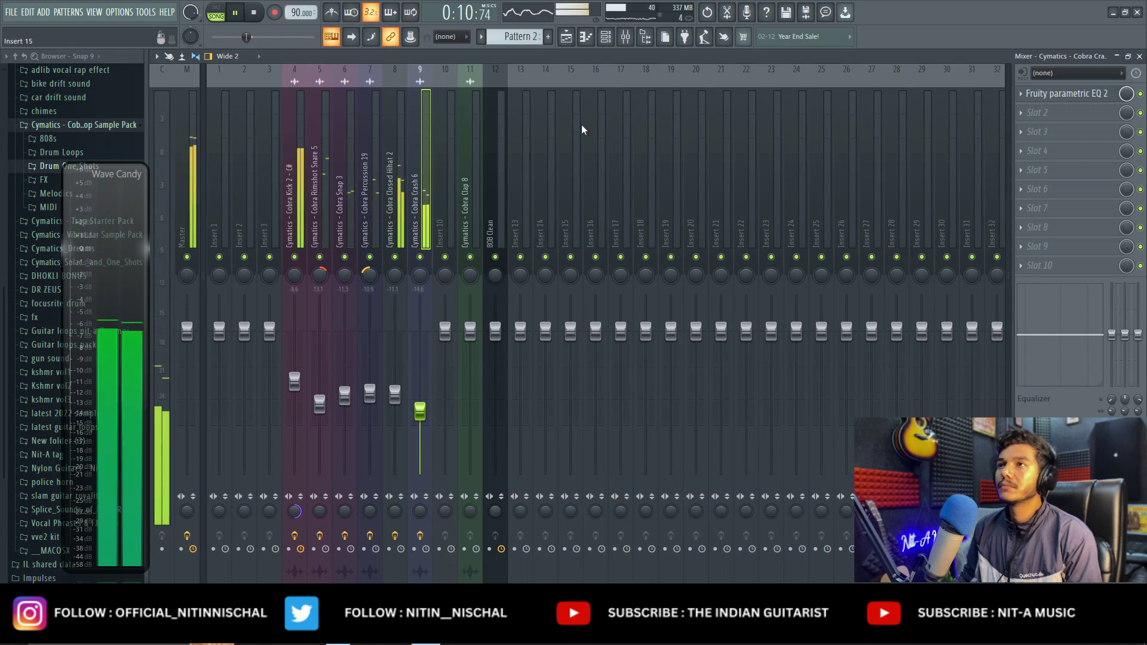
{"action": "key", "text": "space"}
Step: Clear the playlist's loop region and play the full beat, fine-tuning the crash level to about -15.2 dB
{"action": "key", "text": "F5"}
{"action": "left_click", "coordinate": [345, 90]}
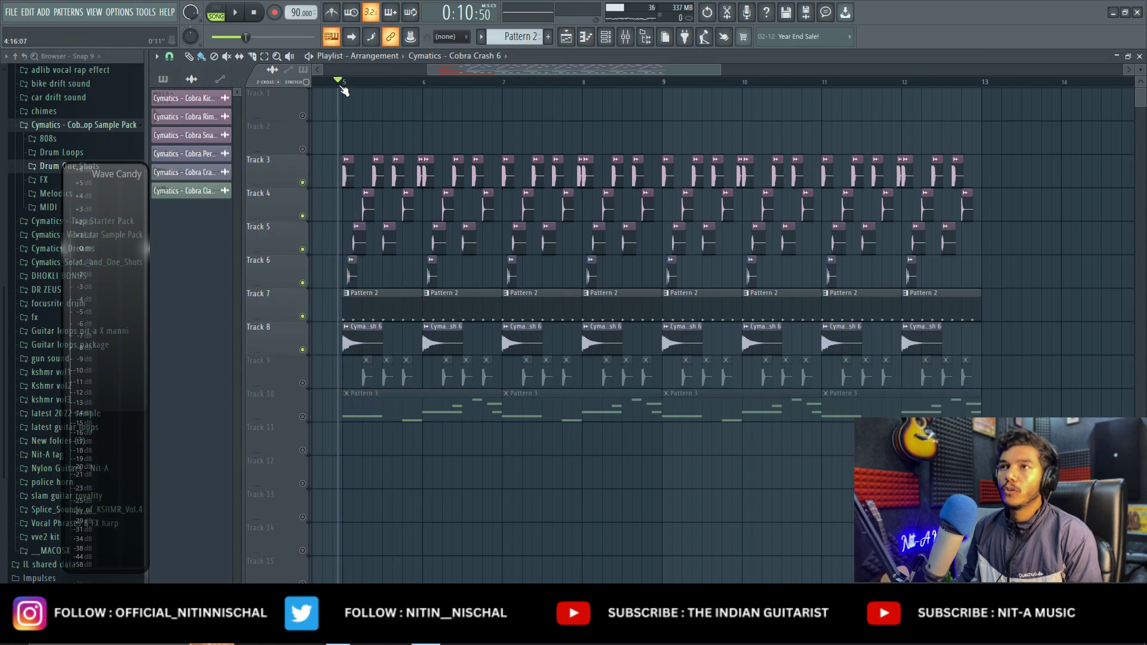
{"action": "left_click", "coordinate": [626, 39]}
{"action": "key", "text": "space"}
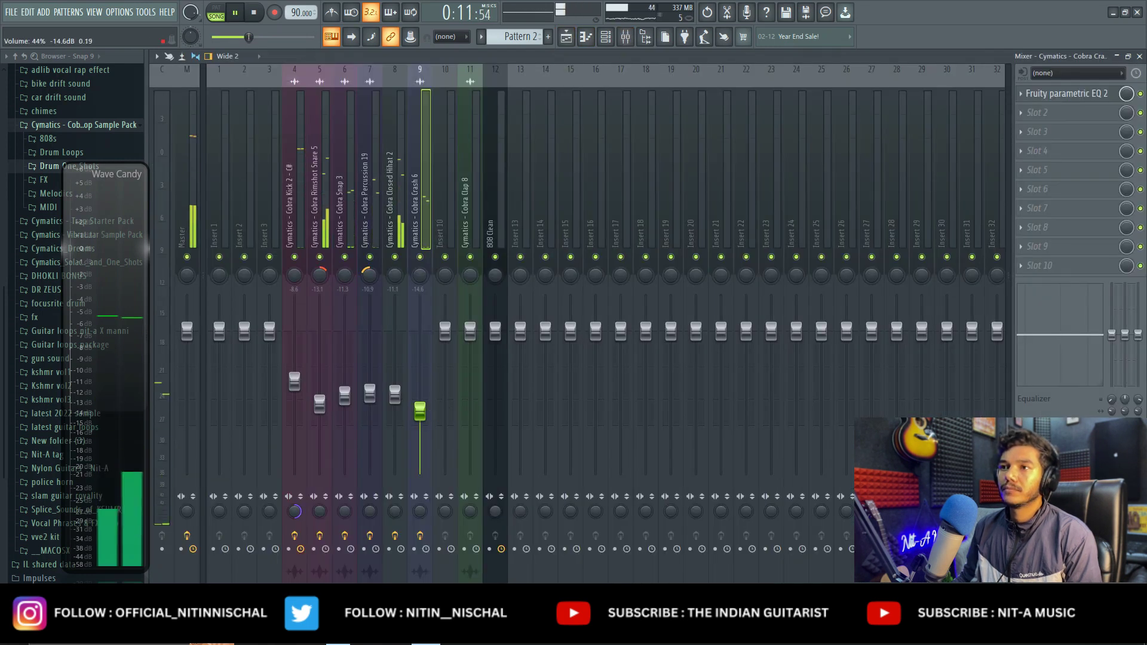
{"action": "key", "text": "F5"}
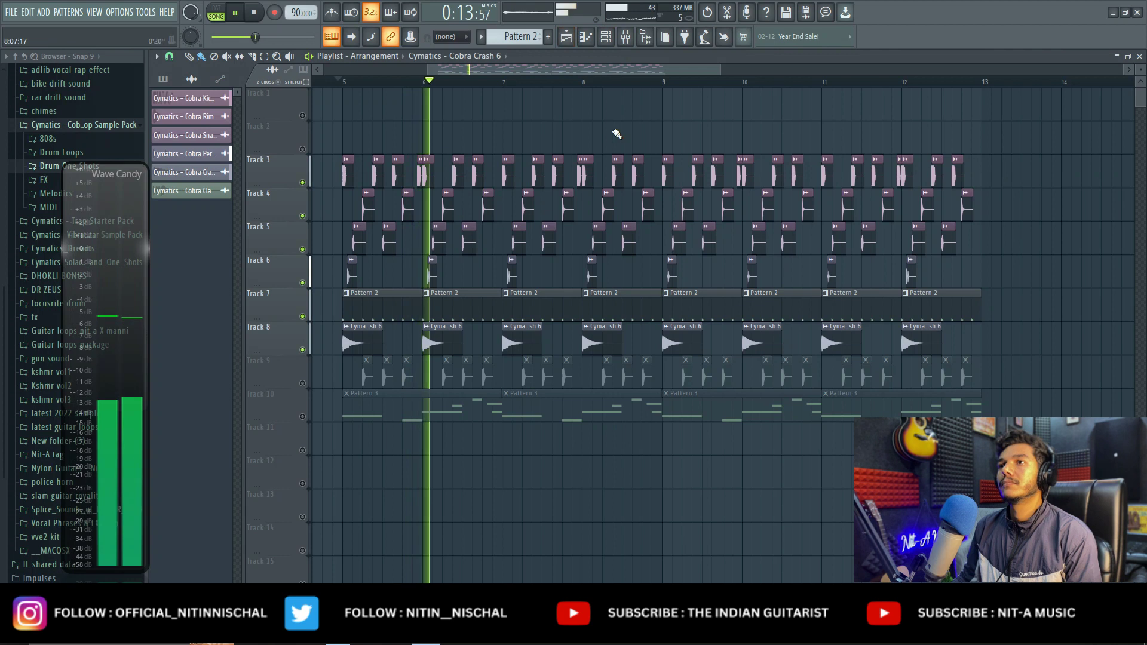
{"action": "key", "text": "space"}
Step: Unmute and solo Track 9 with the clap clips in the playlist, and play it with the clap's mixer track selected
{"action": "left_click", "coordinate": [303, 383]}
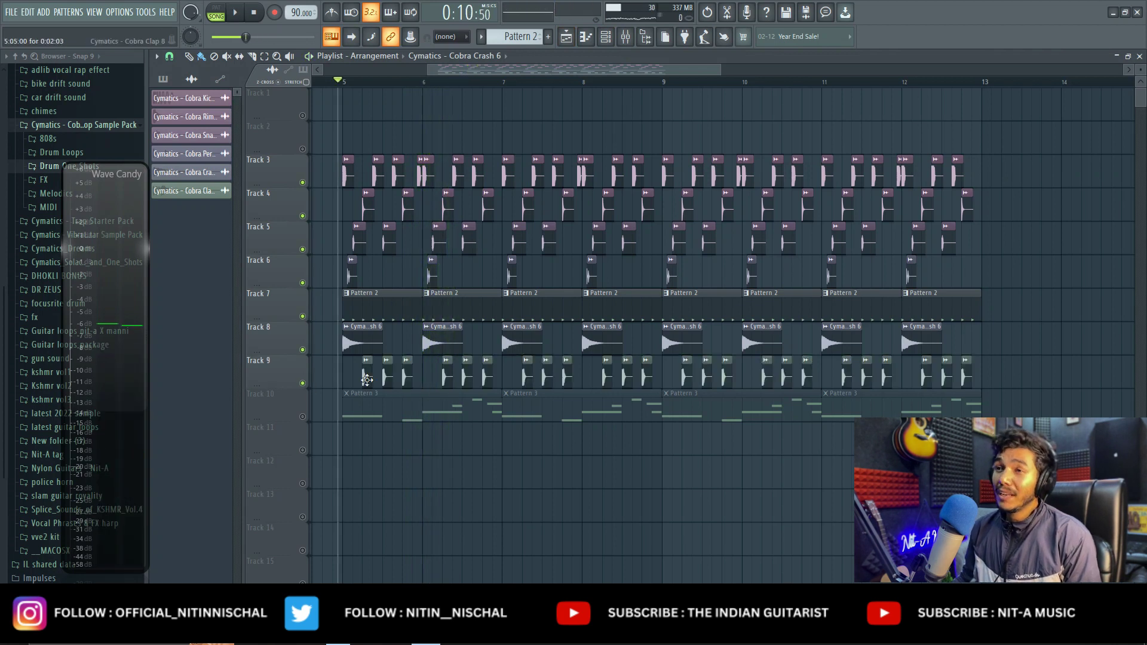
{"action": "double_click", "coordinate": [367, 379]}
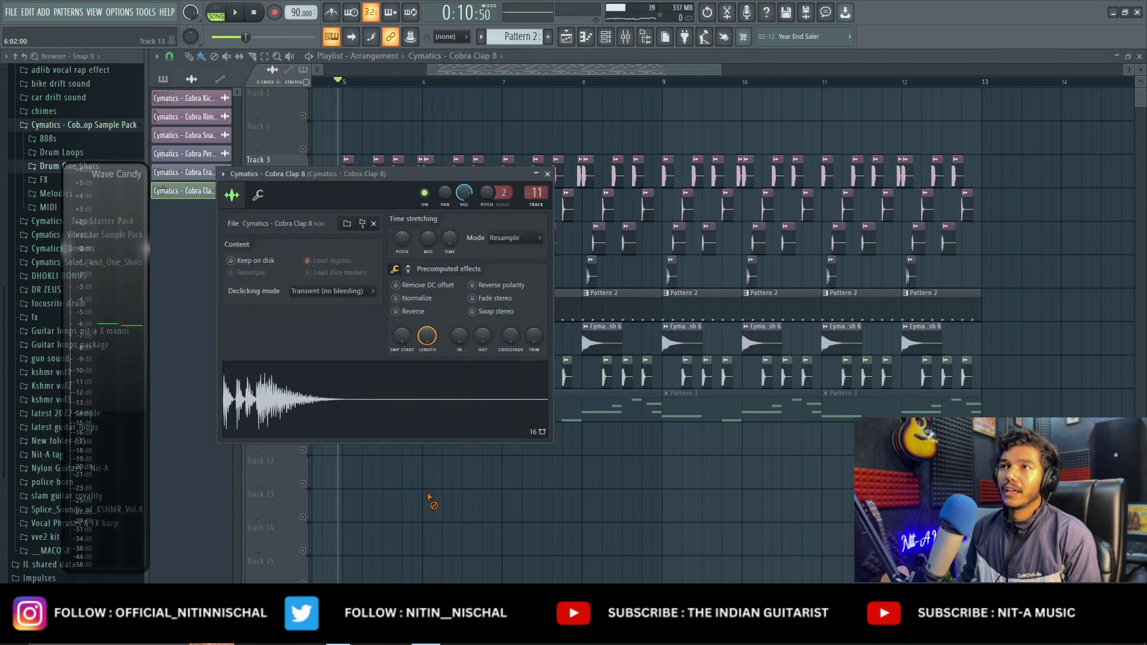
{"action": "key", "text": "Escape"}
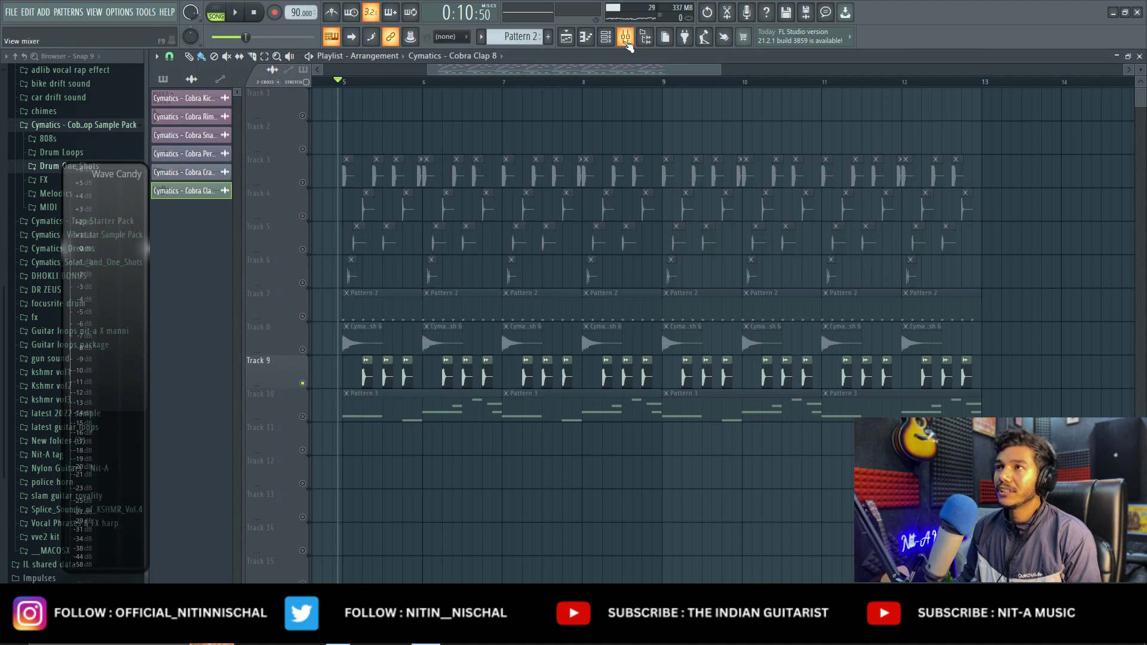
{"action": "left_click", "coordinate": [626, 38]}
{"action": "key", "text": "space"}
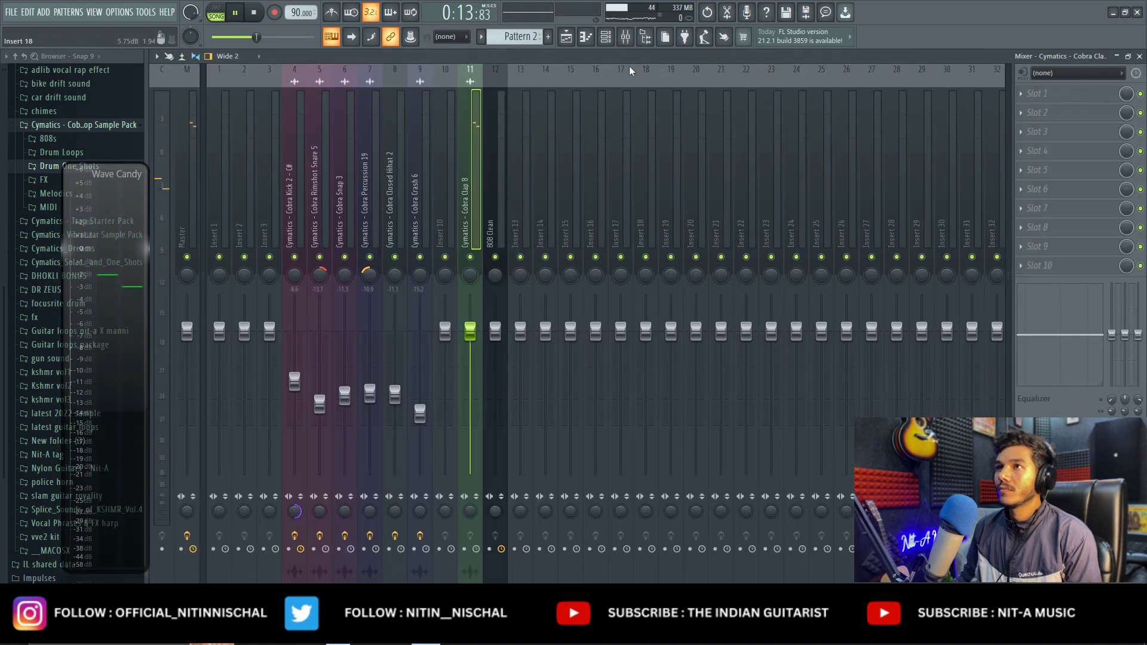
{"action": "key", "text": "space"}
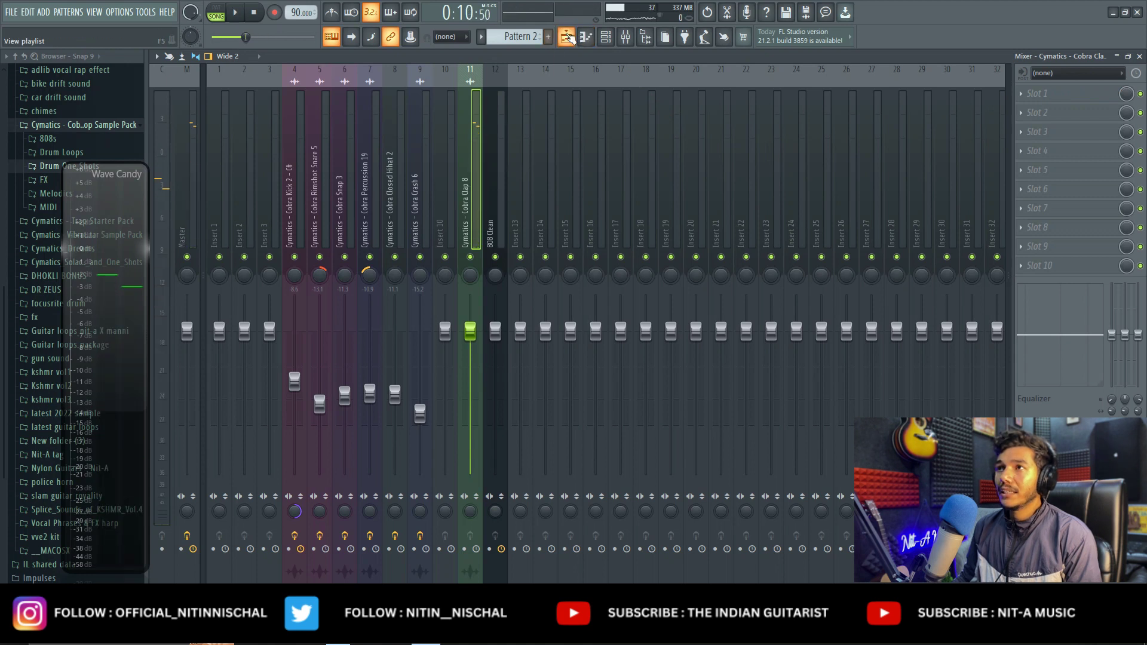
Step: Set a playback loop region over the first two clap hits in the playlist
{"action": "left_click", "coordinate": [566, 37]}
{"action": "scroll", "coordinate": [354, 91], "scroll_direction": "up", "scroll_amount": 2}
{"action": "left_click_drag", "start_coordinate": [356, 93], "coordinate": [402, 95]}
{"action": "left_click", "coordinate": [366, 83]}
{"action": "scroll", "coordinate": [369, 83], "scroll_direction": "up", "scroll_amount": 3}
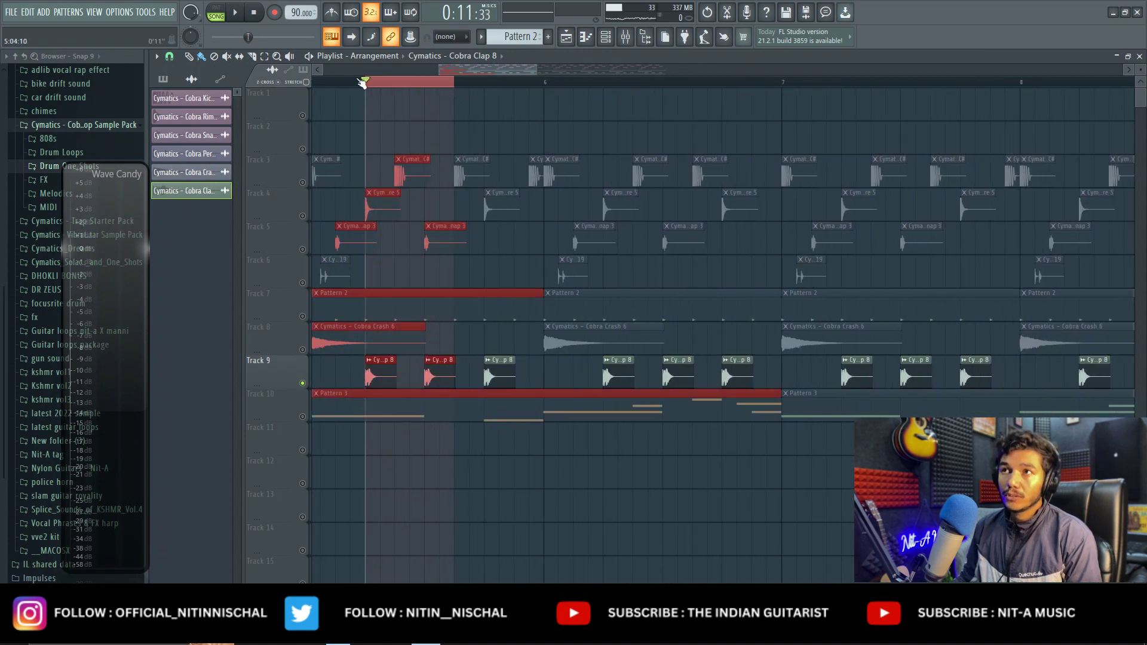
{"action": "scroll", "coordinate": [356, 84], "scroll_direction": "down", "scroll_amount": 2}
{"action": "left_click", "coordinate": [351, 84]}
{"action": "scroll", "coordinate": [384, 87], "scroll_direction": "down", "scroll_amount": 1}
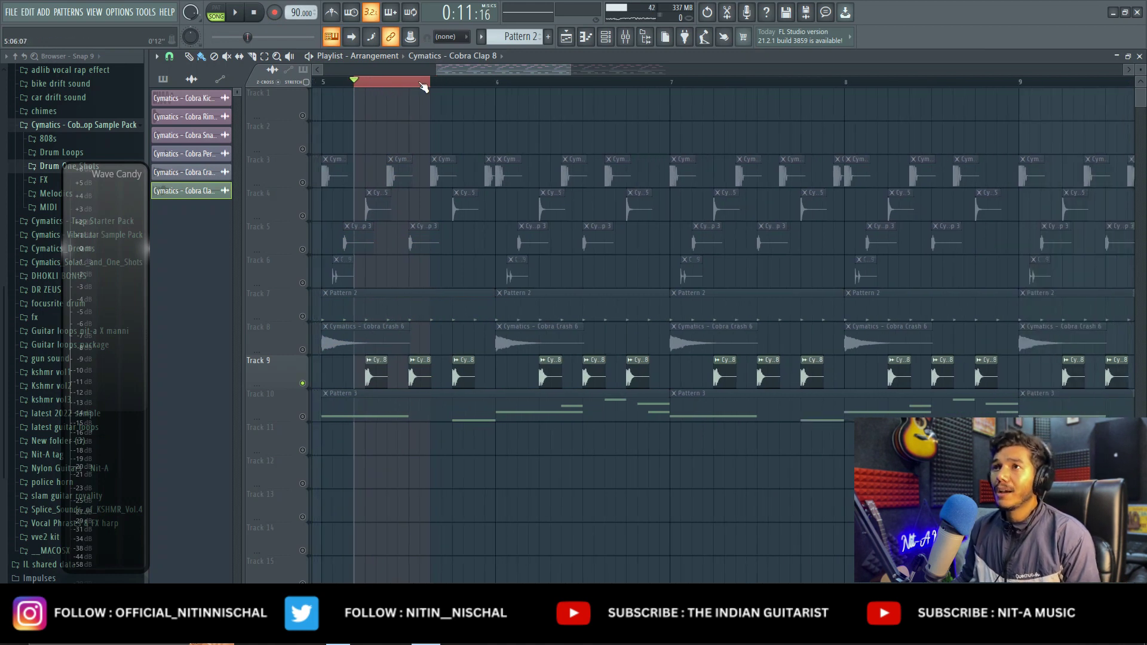
{"action": "left_click_drag", "start_coordinate": [479, 67], "coordinate": [472, 70]}
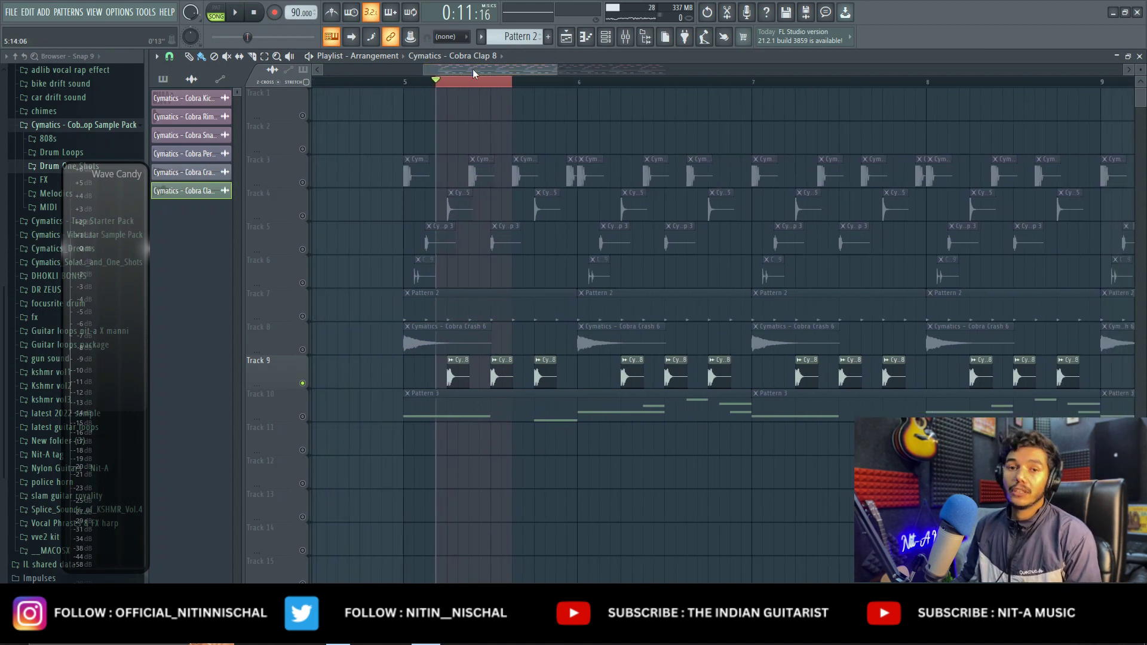